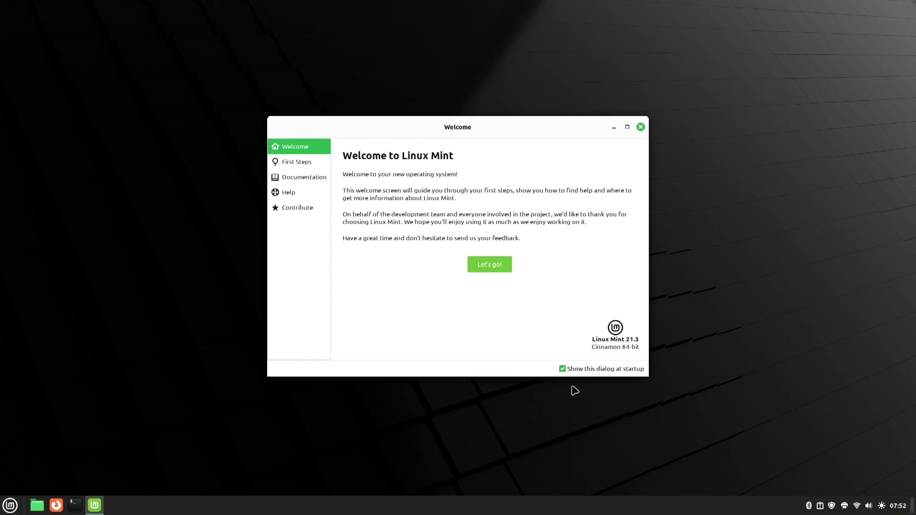
Browse the Welcome Screen's First Steps, Documentation, Help and Contribute pages.
{"action": "left_click", "coordinate": [308, 165]}
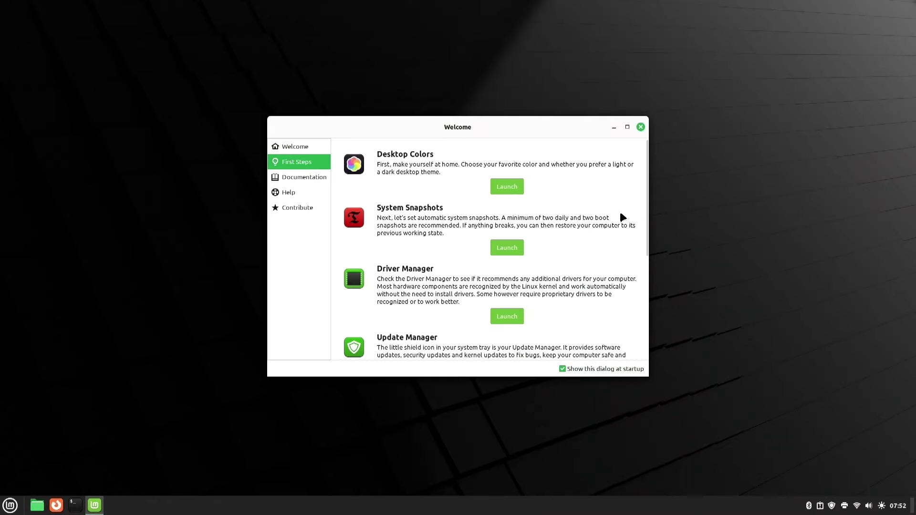
{"action": "left_click_drag", "start_coordinate": [646, 210], "coordinate": [644, 315]}
{"action": "left_click", "coordinate": [296, 178]}
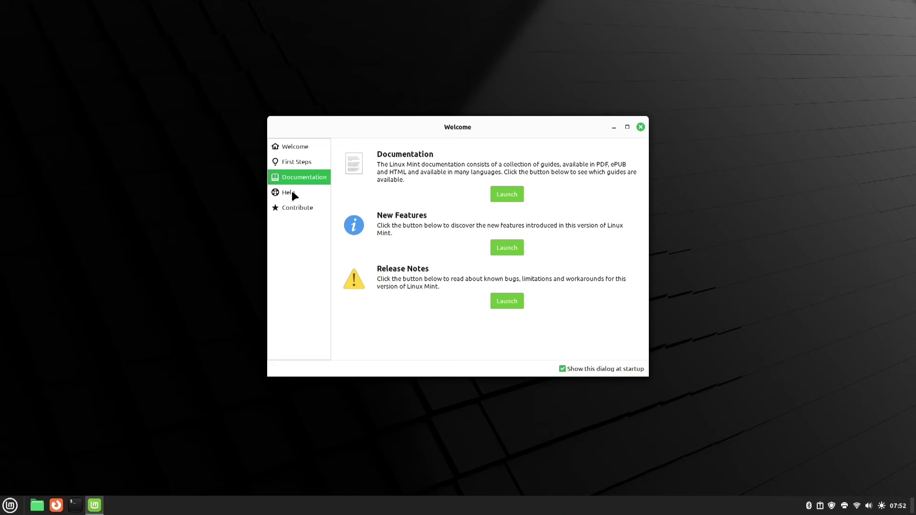
{"action": "left_click", "coordinate": [292, 193]}
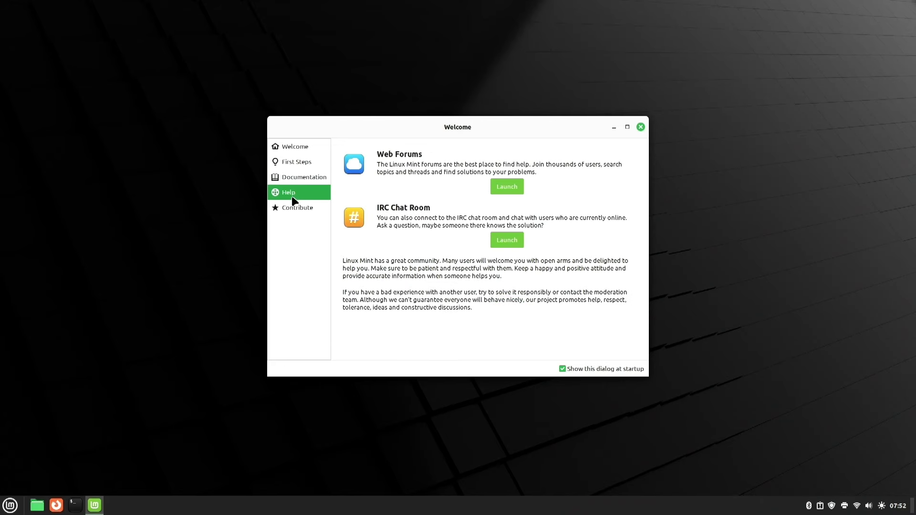
{"action": "left_click", "coordinate": [291, 210]}
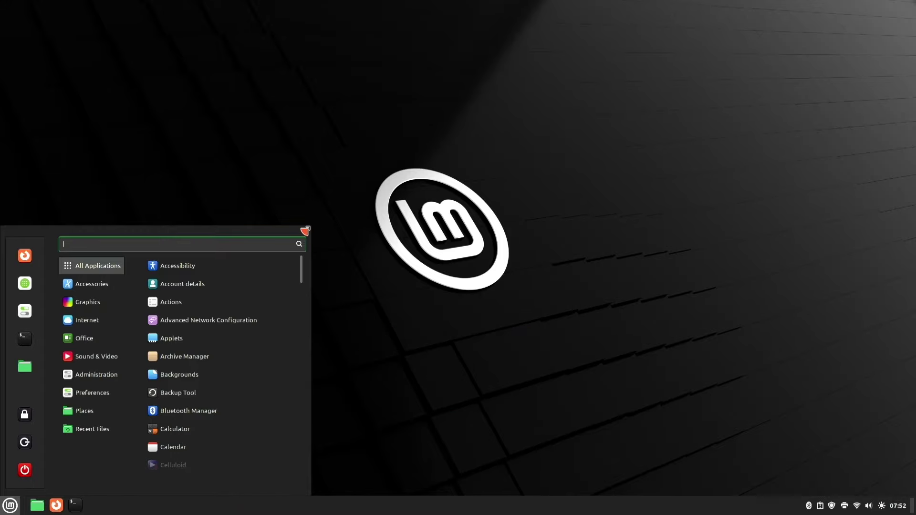
Make the application menu taller and scroll up through All Applications.
{"action": "mouse_move", "coordinate": [305, 231]}
{"action": "left_mouse_down"}
{"action": "mouse_move", "coordinate": [292, 41]}
{"action": "mouse_move", "coordinate": [319, 73]}
{"action": "mouse_move", "coordinate": [565, 112]}
{"action": "mouse_move", "coordinate": [356, 137]}
{"action": "mouse_move", "coordinate": [264, 96]}
{"action": "mouse_move", "coordinate": [271, 340]}
{"action": "mouse_move", "coordinate": [303, 320]}
{"action": "mouse_move", "coordinate": [287, 265]}
{"action": "mouse_move", "coordinate": [290, 223]}
{"action": "left_mouse_up"}
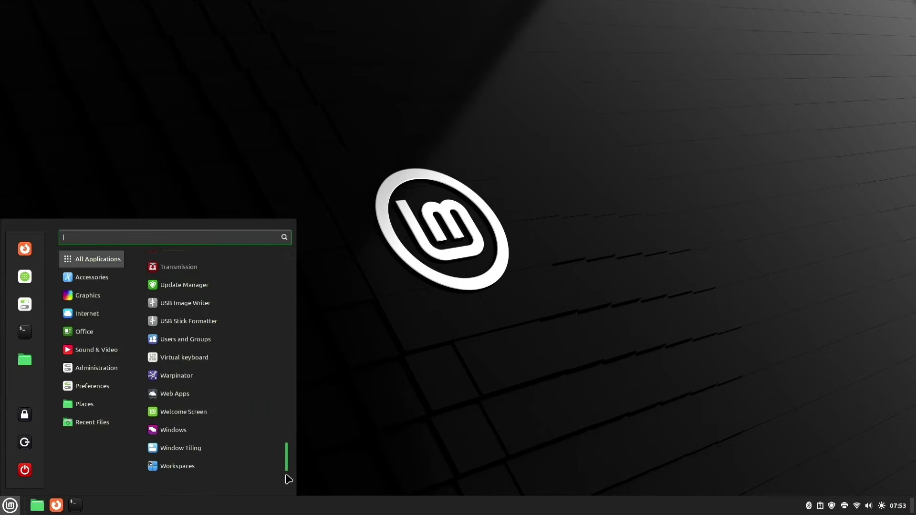
{"action": "scroll", "coordinate": [190, 250], "scroll_direction": "up", "scroll_amount": 5}
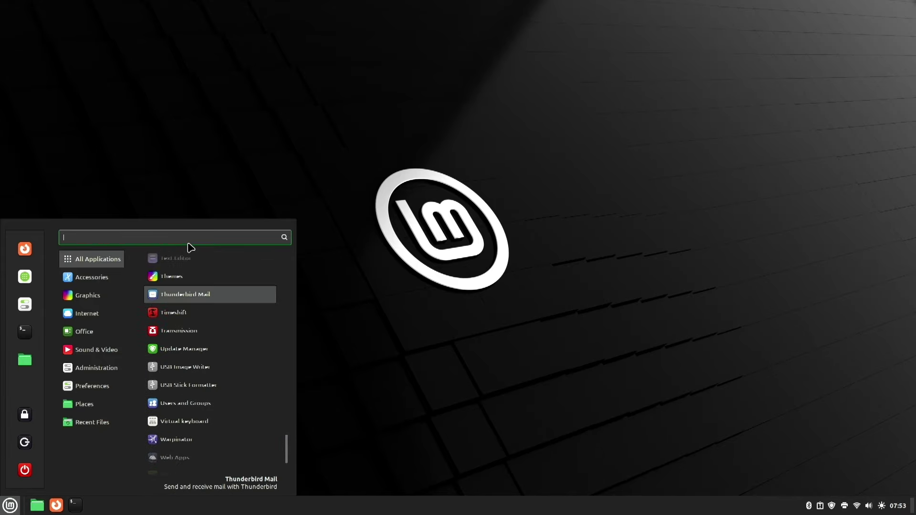
{"action": "scroll", "coordinate": [191, 247], "scroll_direction": "up", "scroll_amount": 5}
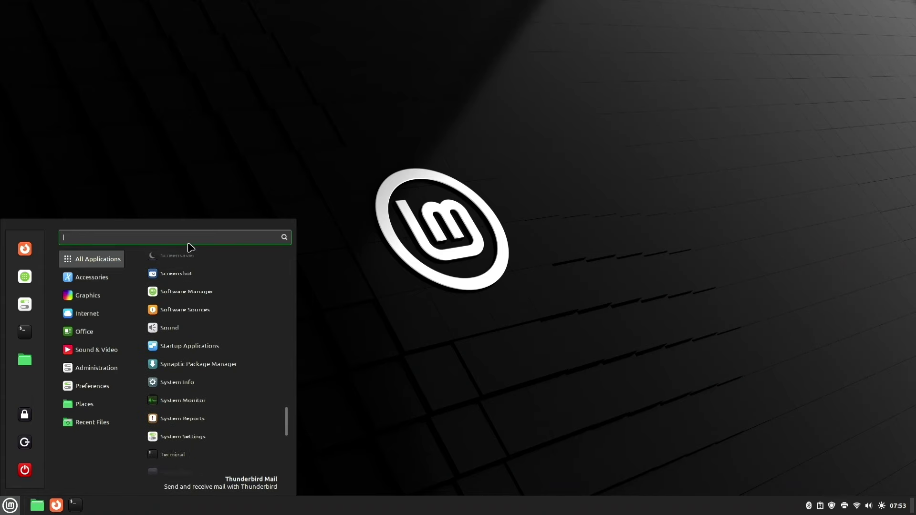
{"action": "scroll", "coordinate": [192, 238], "scroll_direction": "up", "scroll_amount": 3}
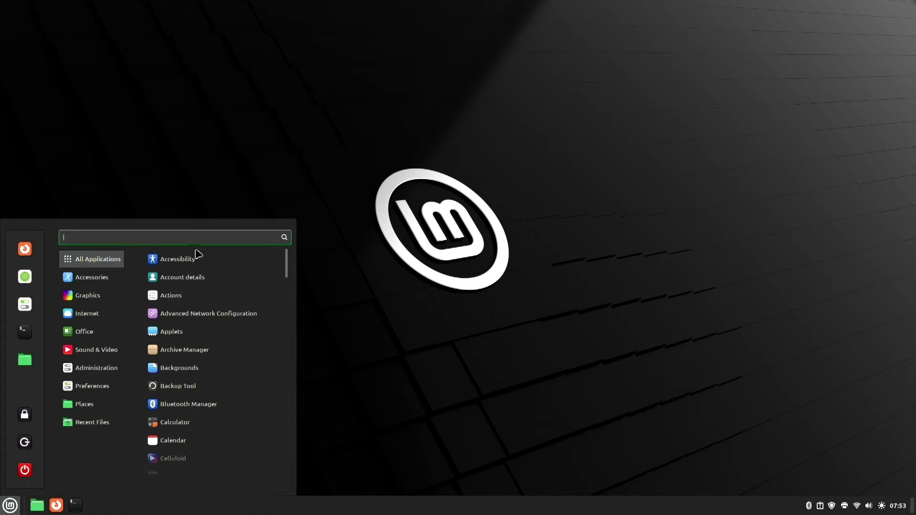
Scroll down the full application list, then show only the Accessories category.
{"action": "scroll", "coordinate": [183, 489], "scroll_direction": "down", "scroll_amount": 5}
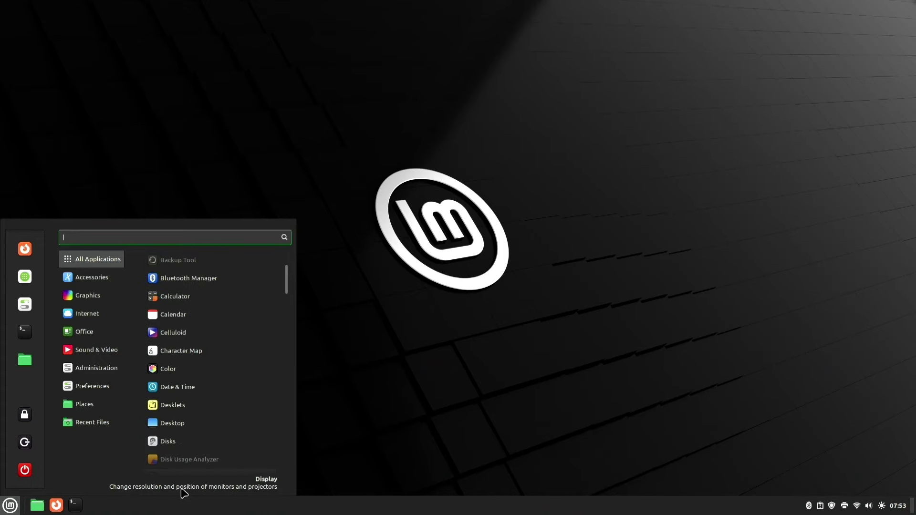
{"action": "scroll", "coordinate": [184, 493], "scroll_direction": "down", "scroll_amount": 3}
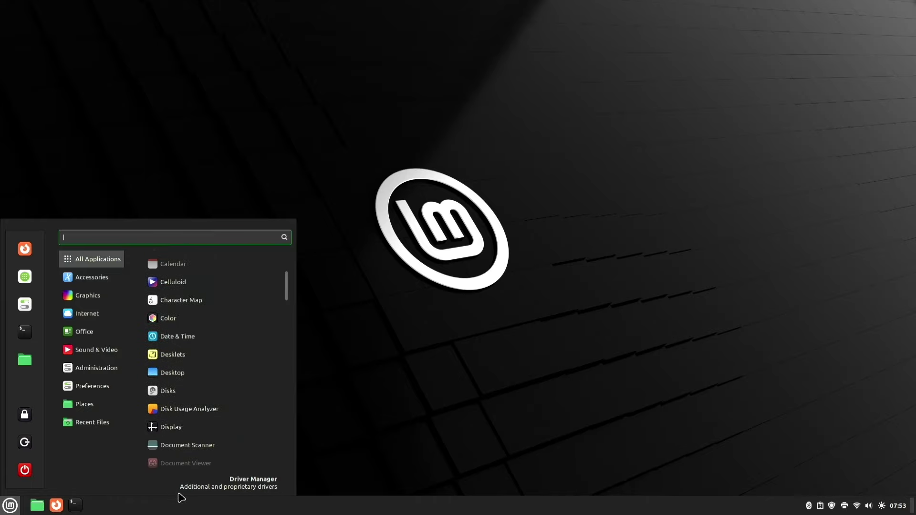
{"action": "scroll", "coordinate": [176, 494], "scroll_direction": "down", "scroll_amount": 7}
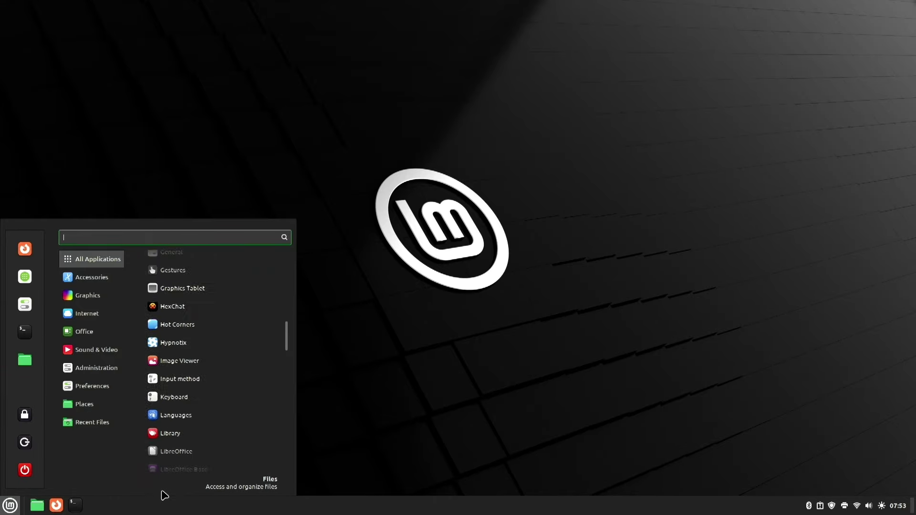
{"action": "scroll", "coordinate": [164, 496], "scroll_direction": "down", "scroll_amount": 3}
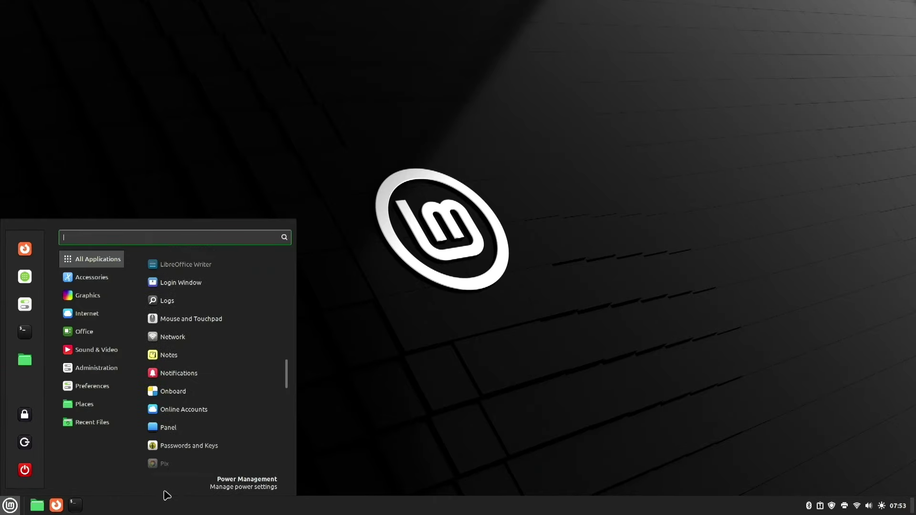
{"action": "scroll", "coordinate": [167, 494], "scroll_direction": "down", "scroll_amount": 4}
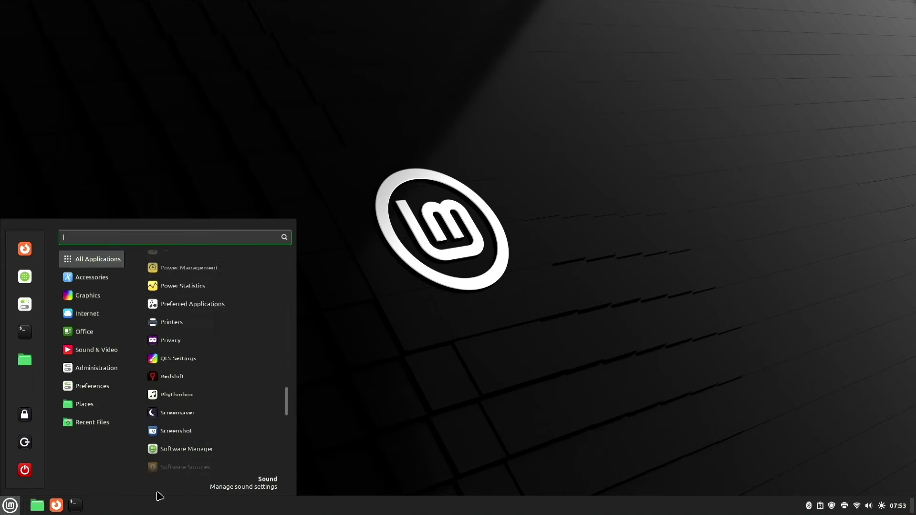
{"action": "scroll", "coordinate": [161, 495], "scroll_direction": "down", "scroll_amount": 12}
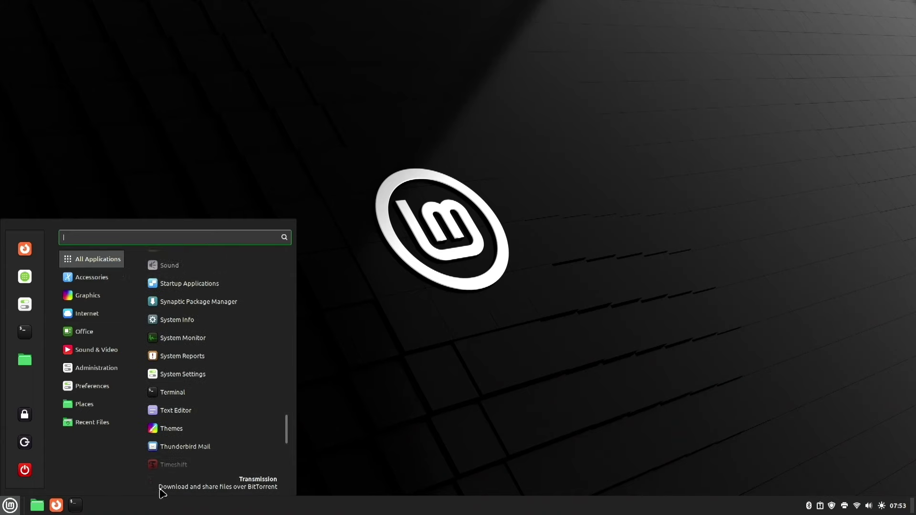
{"action": "scroll", "coordinate": [163, 497], "scroll_direction": "down", "scroll_amount": 12}
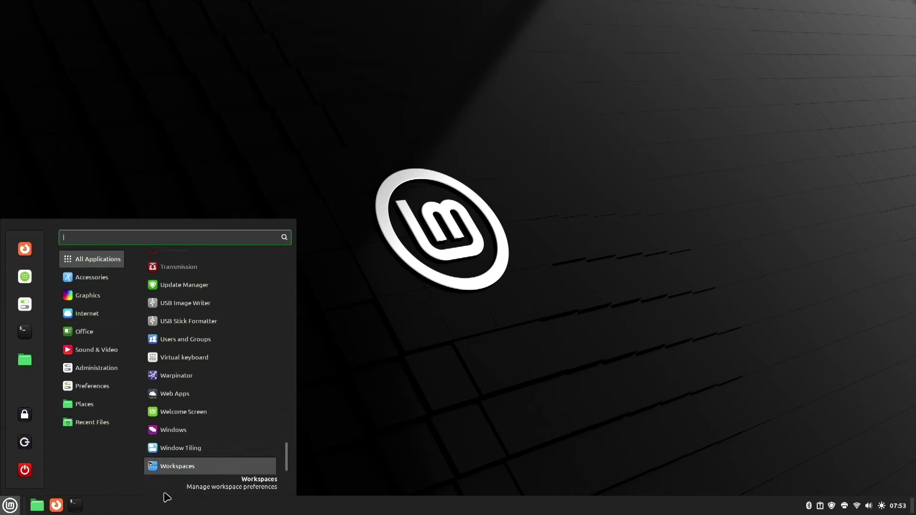
{"action": "left_click", "coordinate": [92, 277]}
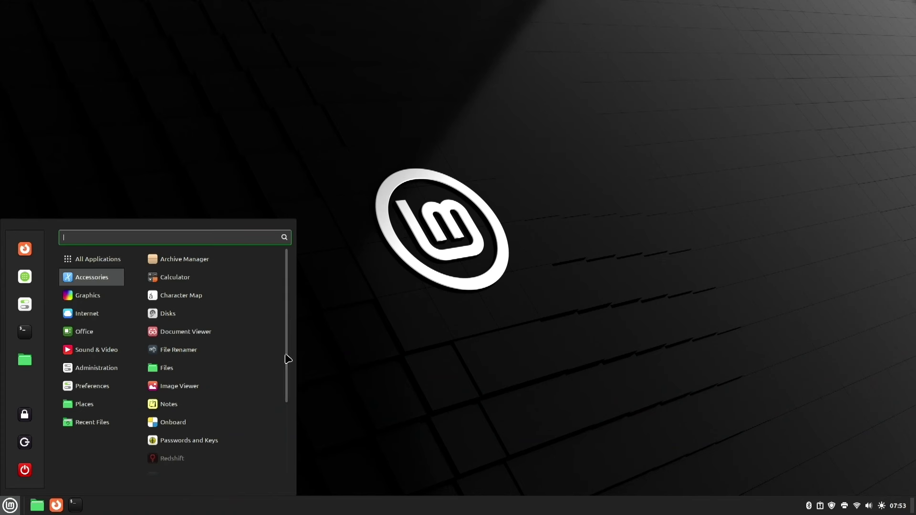
Show All Applications, then list the Graphics, Internet, Office, Sound & Video and Administration categories.
{"action": "left_click_drag", "start_coordinate": [288, 371], "coordinate": [296, 344]}
{"action": "left_click", "coordinate": [98, 261]}
{"action": "left_click", "coordinate": [86, 301]}
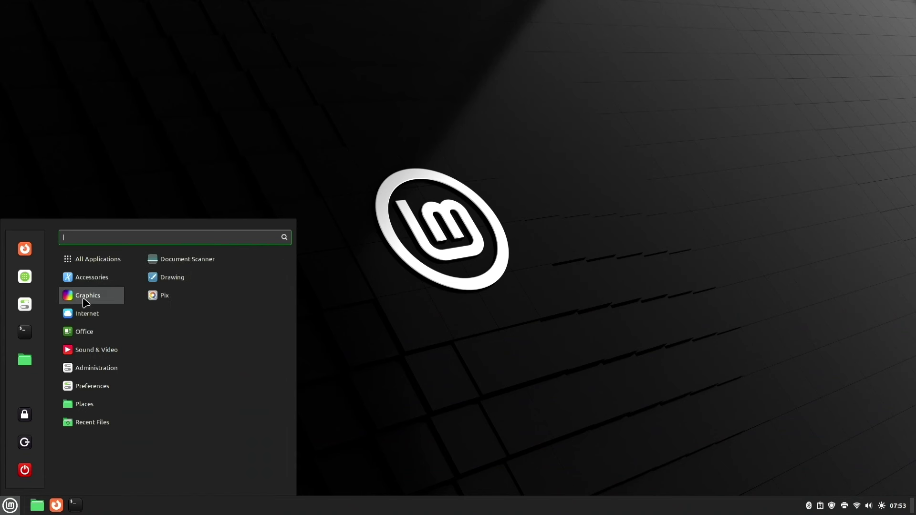
{"action": "left_click", "coordinate": [87, 315]}
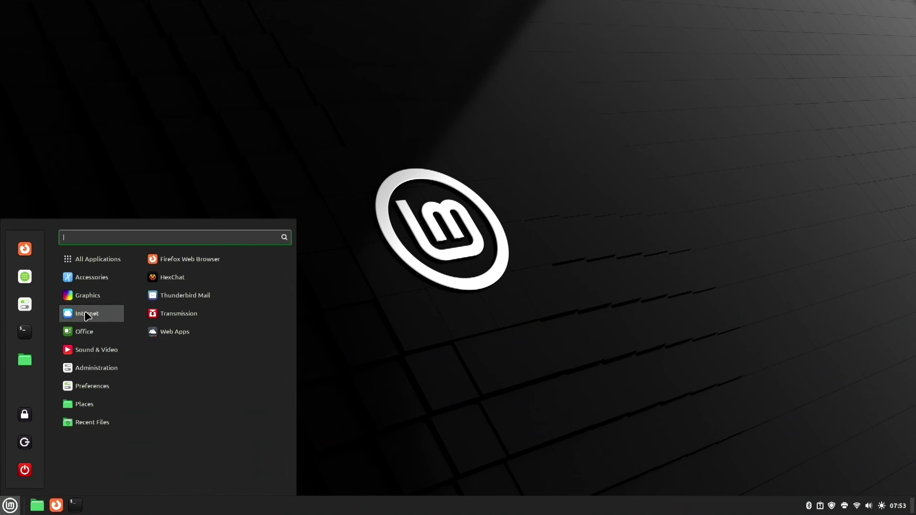
{"action": "left_click", "coordinate": [90, 334]}
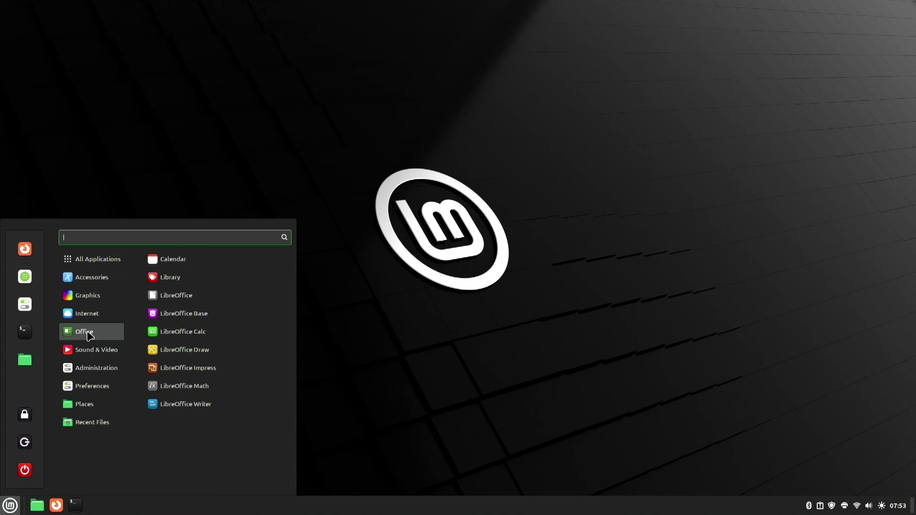
{"action": "left_click", "coordinate": [87, 355]}
{"action": "left_click", "coordinate": [86, 364]}
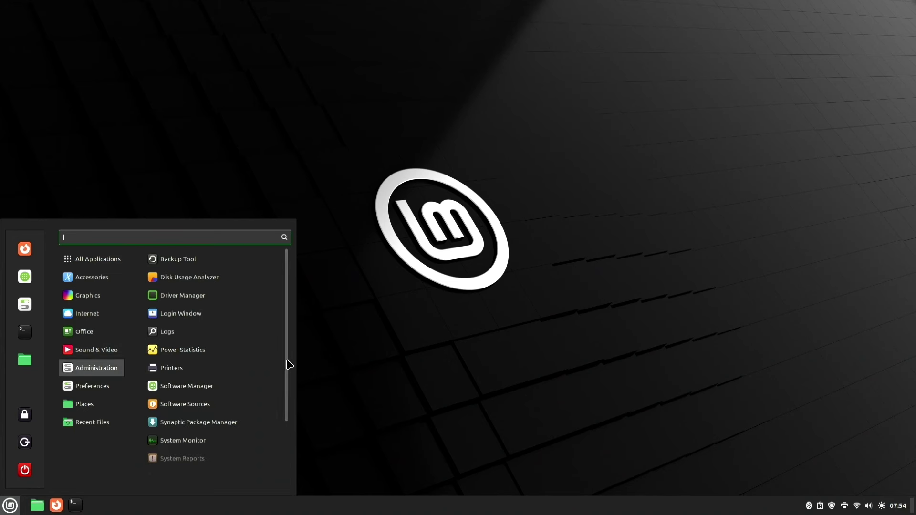
Browse the Preferences and Places categories in the menu.
{"action": "mouse_move", "coordinate": [289, 382]}
{"action": "left_mouse_down"}
{"action": "mouse_move", "coordinate": [284, 446]}
{"action": "mouse_move", "coordinate": [282, 382]}
{"action": "left_mouse_up"}
{"action": "mouse_move", "coordinate": [110, 382]}
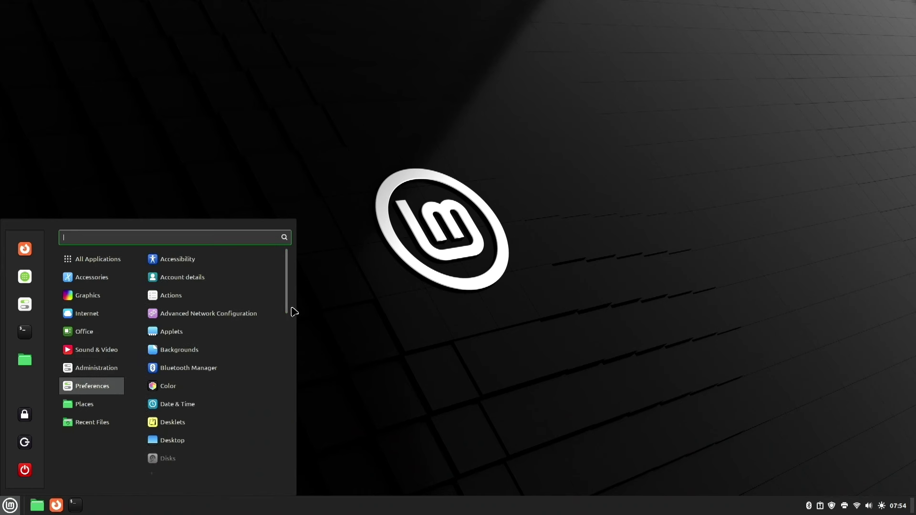
{"action": "left_click_drag", "start_coordinate": [289, 311], "coordinate": [280, 280]}
{"action": "mouse_move", "coordinate": [98, 404]}
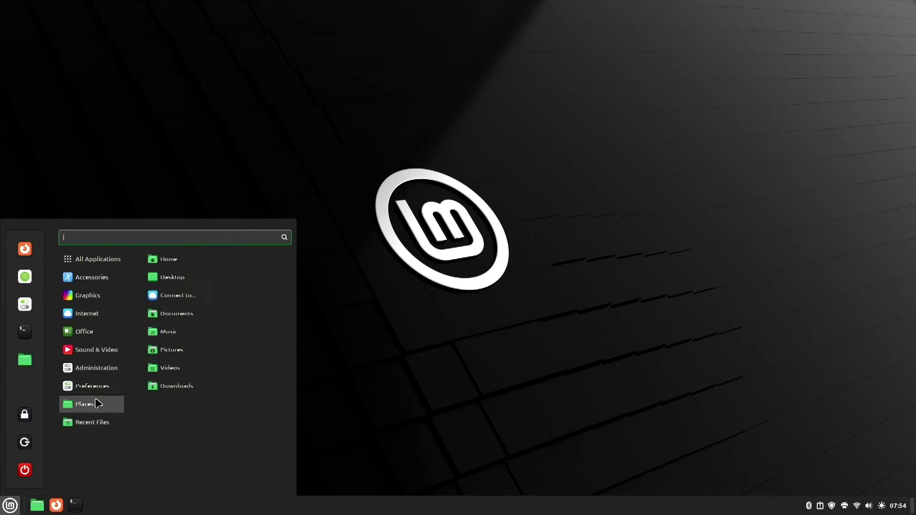
Close the menu and open the Linux Mint home page from Firefox's top sites.
{"action": "key", "text": "Escape"}
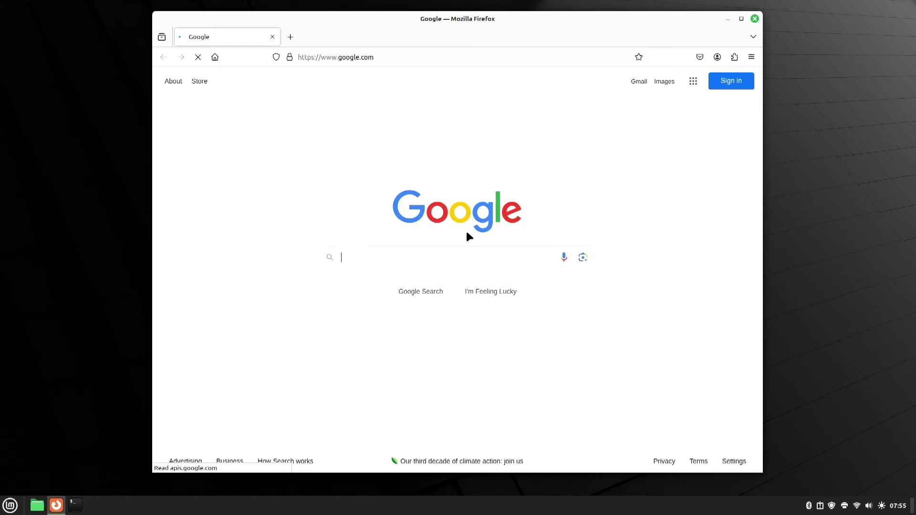
{"action": "left_click", "coordinate": [587, 58]}
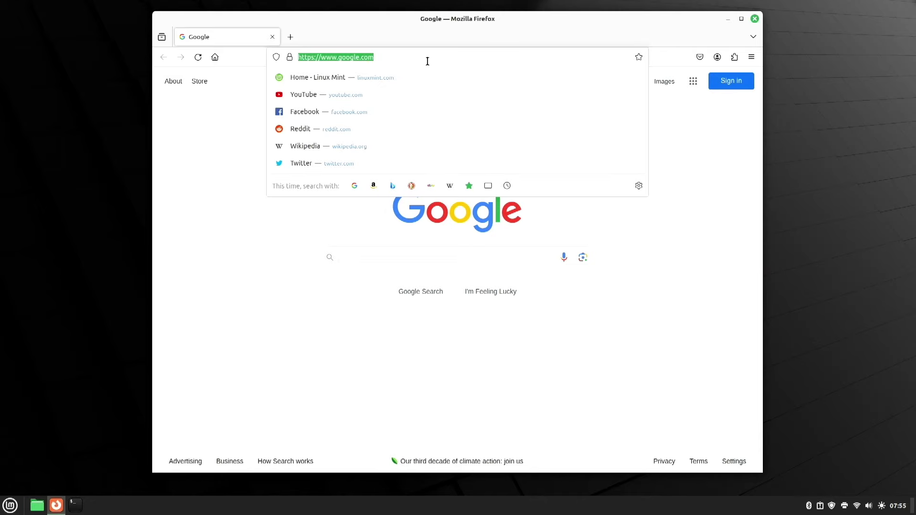
{"action": "left_click", "coordinate": [316, 79]}
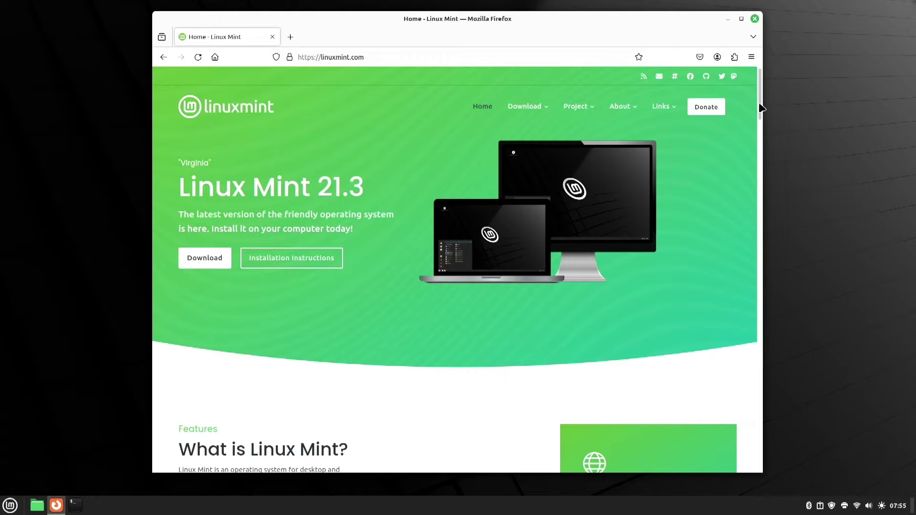
{"action": "scroll", "coordinate": [759, 114], "scroll_direction": "down", "scroll_amount": 3}
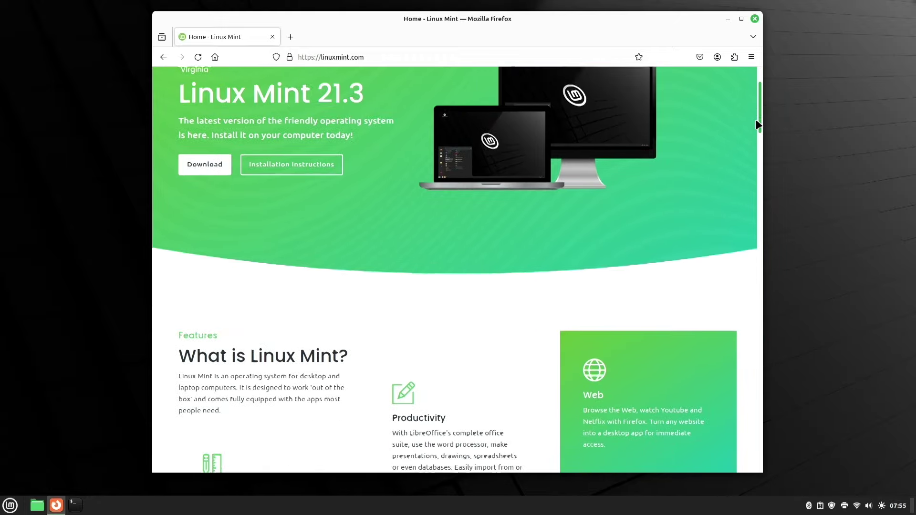
Open the Linux Mint 21.3 download page, scroll through it, and close Firefox.
{"action": "left_click_drag", "start_coordinate": [759, 125], "coordinate": [774, 86]}
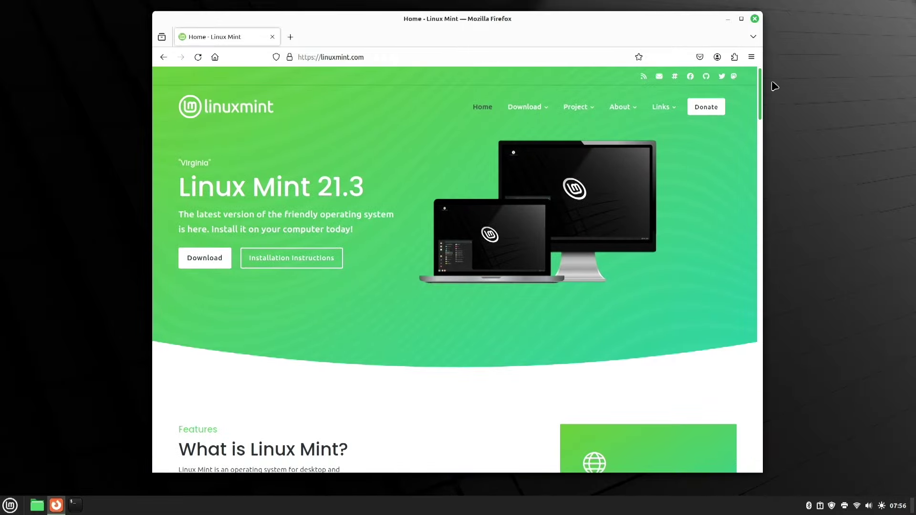
{"action": "mouse_move", "coordinate": [534, 115]}
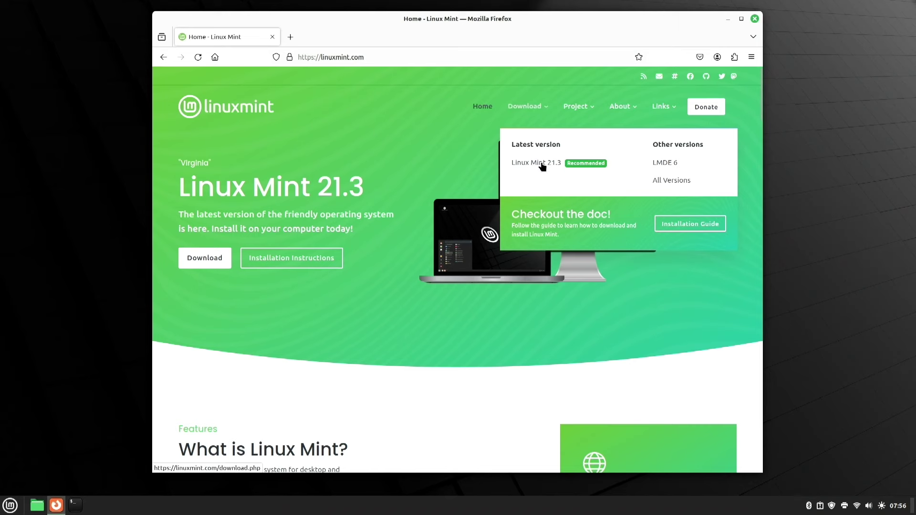
{"action": "left_click", "coordinate": [538, 164]}
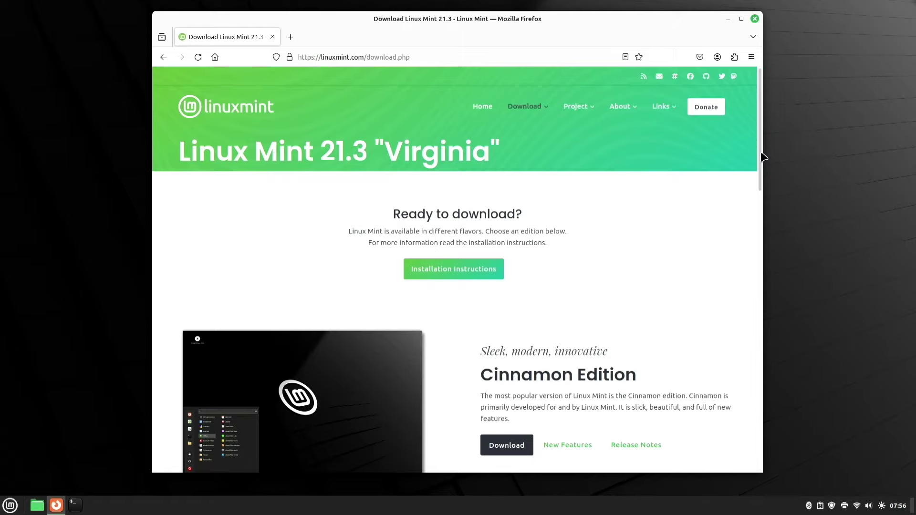
{"action": "left_click_drag", "start_coordinate": [763, 163], "coordinate": [781, 236]}
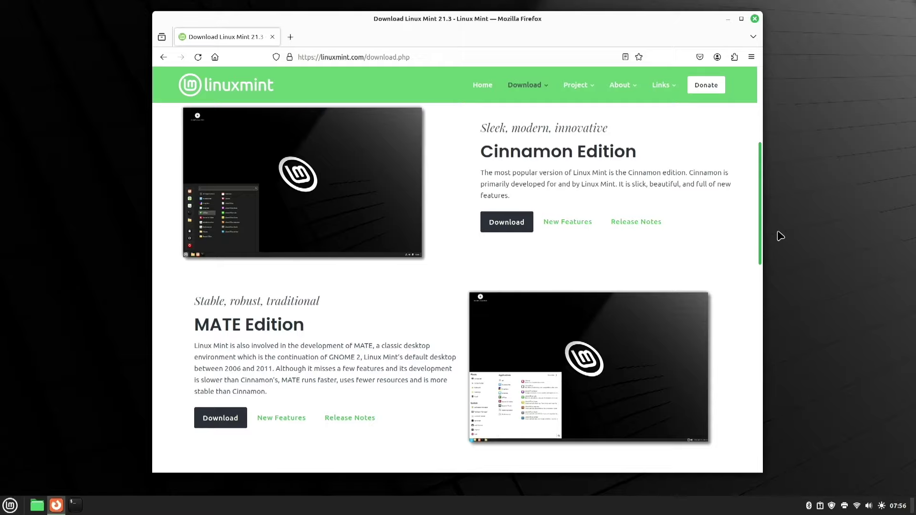
{"action": "left_click_drag", "start_coordinate": [781, 236], "coordinate": [773, 77]}
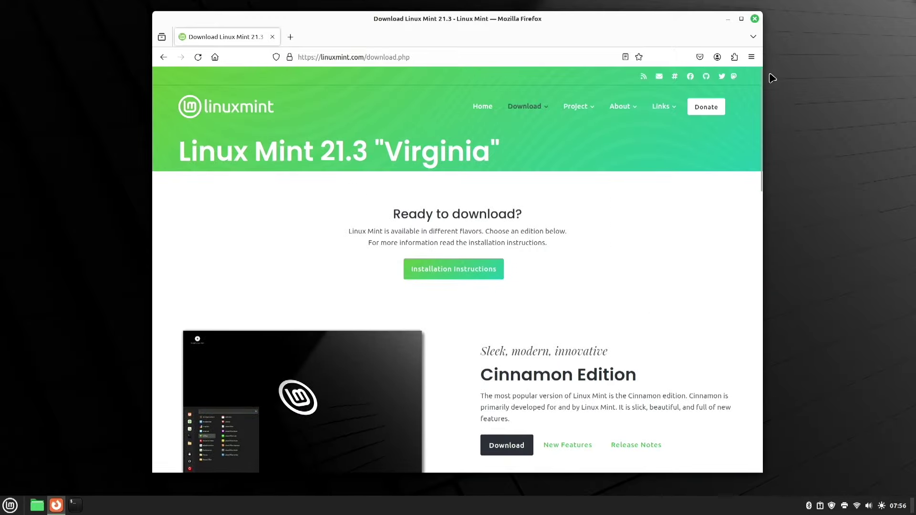
{"action": "left_click", "coordinate": [755, 18]}
Launch LibreOffice Writer, dismiss the Tip of the Day, move the window left, then close it.
{"action": "key", "text": "super"}
{"action": "left_click", "coordinate": [185, 403]}
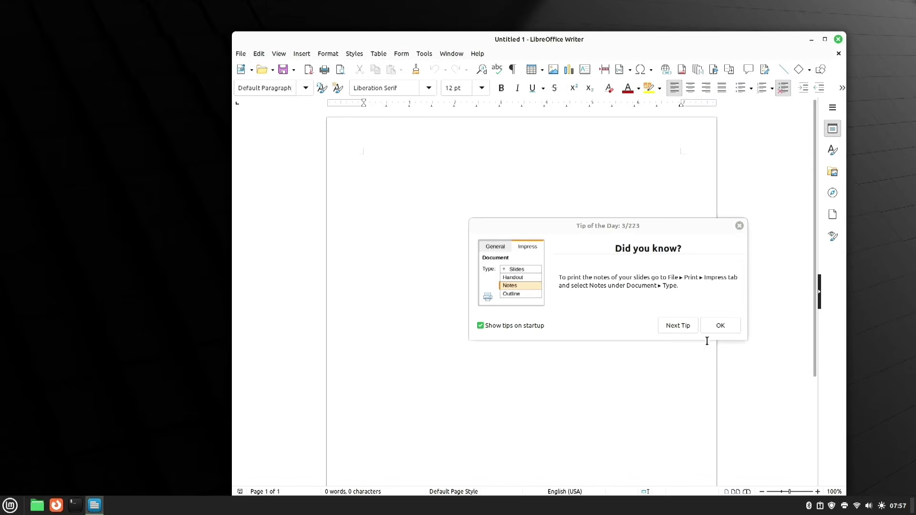
{"action": "left_click", "coordinate": [718, 324]}
{"action": "left_click_drag", "start_coordinate": [595, 41], "coordinate": [516, 32]}
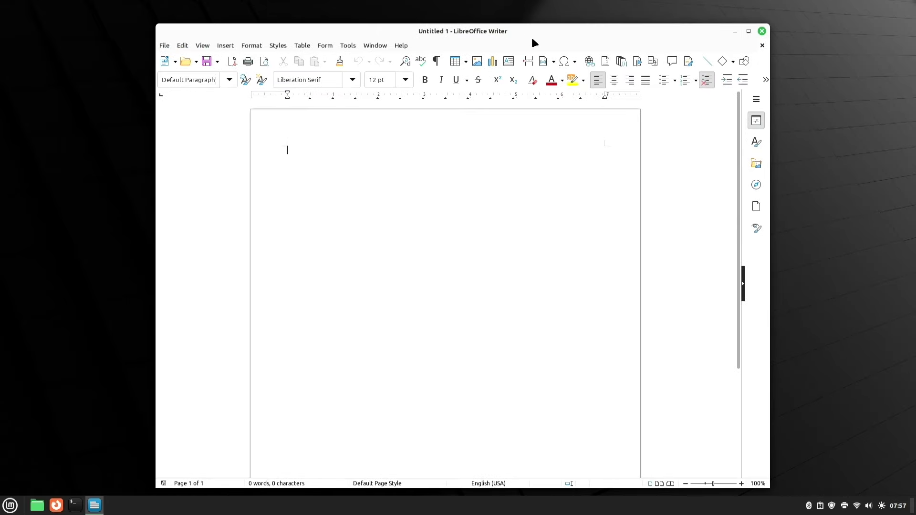
{"action": "left_click", "coordinate": [762, 32]}
In Mouse and Touchpad, make the pointer much larger, then return it to medium size.
{"action": "key", "text": "super"}
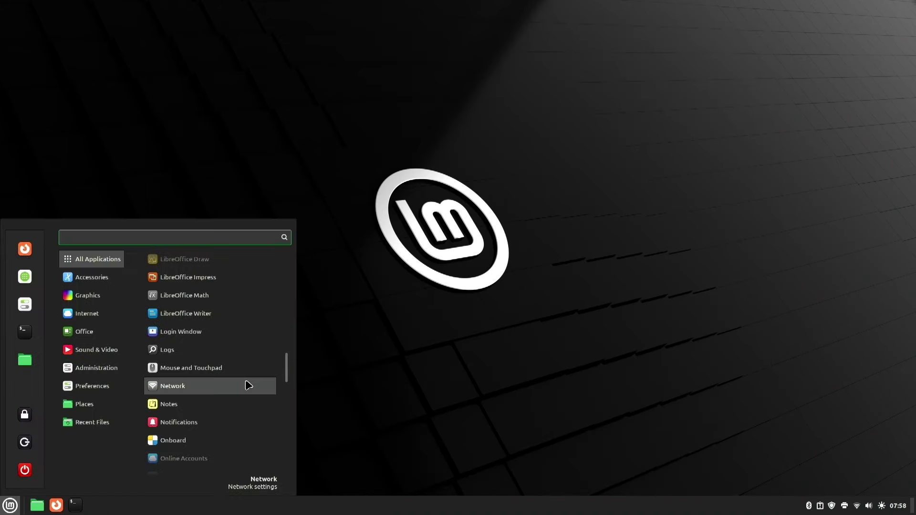
{"action": "left_click", "coordinate": [229, 369]}
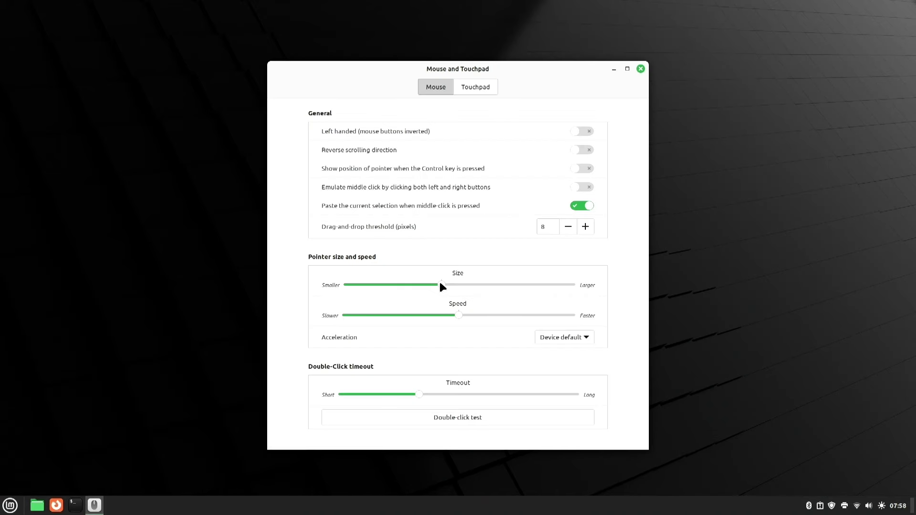
{"action": "left_click_drag", "start_coordinate": [440, 283], "coordinate": [552, 285]}
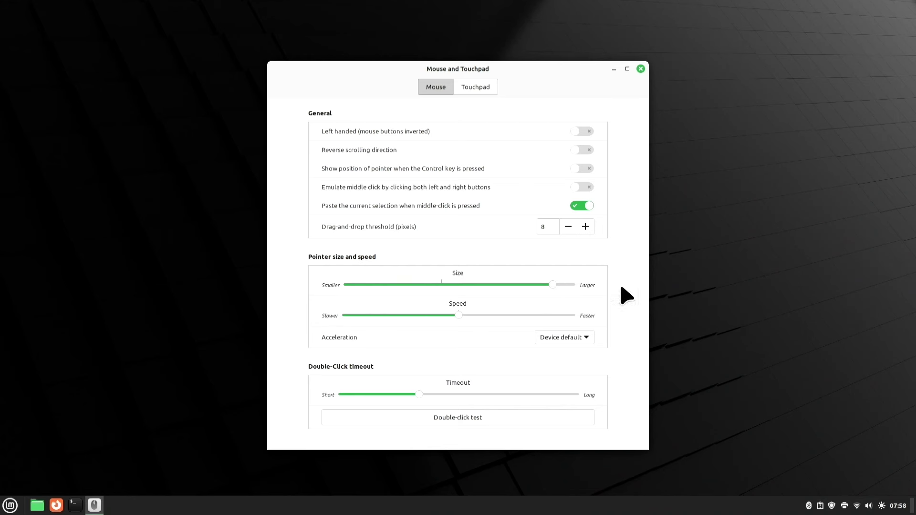
{"action": "left_click_drag", "start_coordinate": [554, 285], "coordinate": [447, 286]}
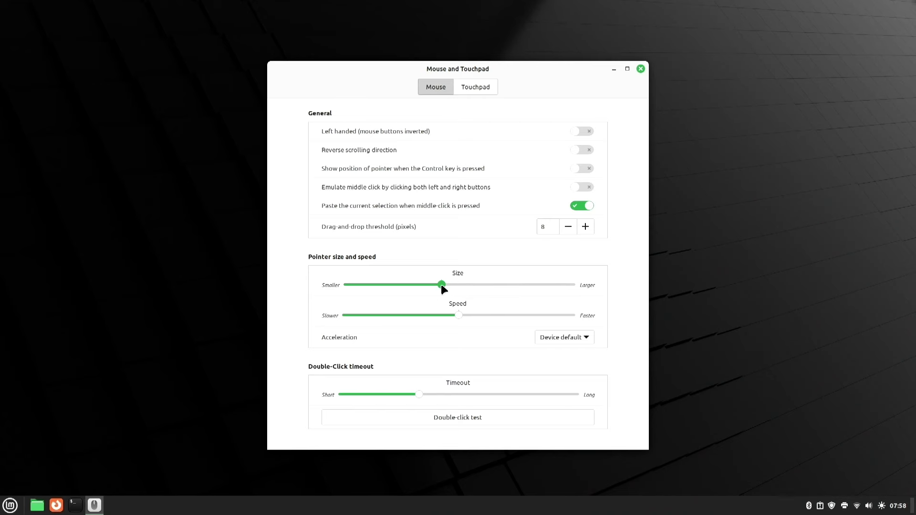
Close the mouse settings and launch Firewall Configuration from the menu.
{"action": "left_click", "coordinate": [641, 68]}
{"action": "key", "text": "super"}
{"action": "left_click", "coordinate": [192, 349]}
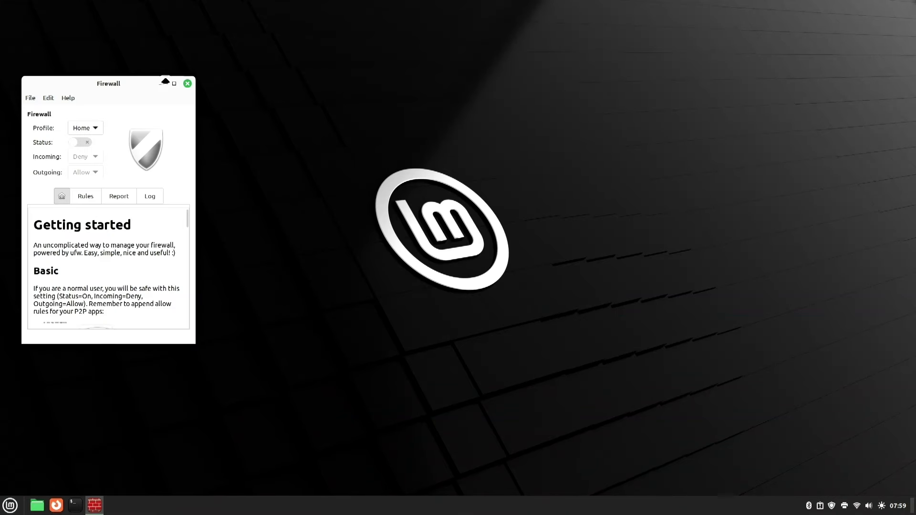
Turn the firewall Status on for the Home profile: incoming Deny, outgoing Allow.
{"action": "left_click", "coordinate": [81, 142]}
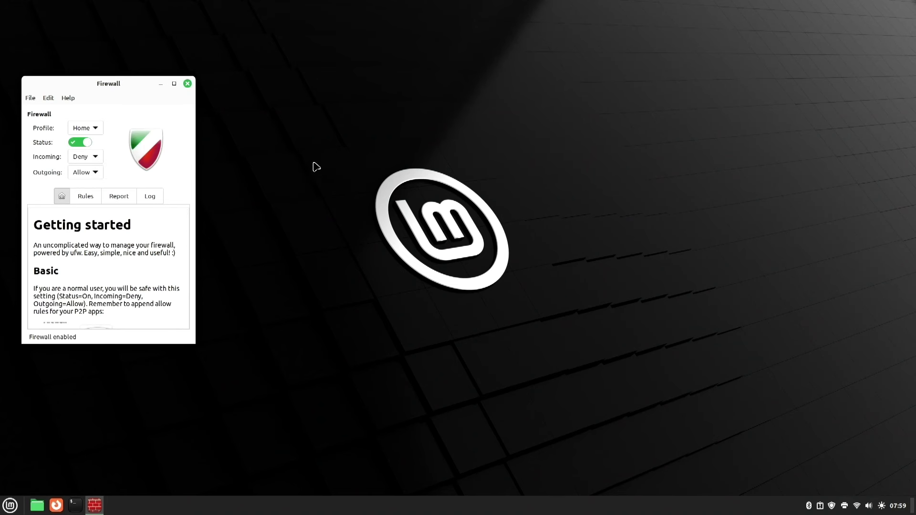
Switch the firewall off and browse Software Manager's Accessories category.
{"action": "left_click", "coordinate": [81, 146]}
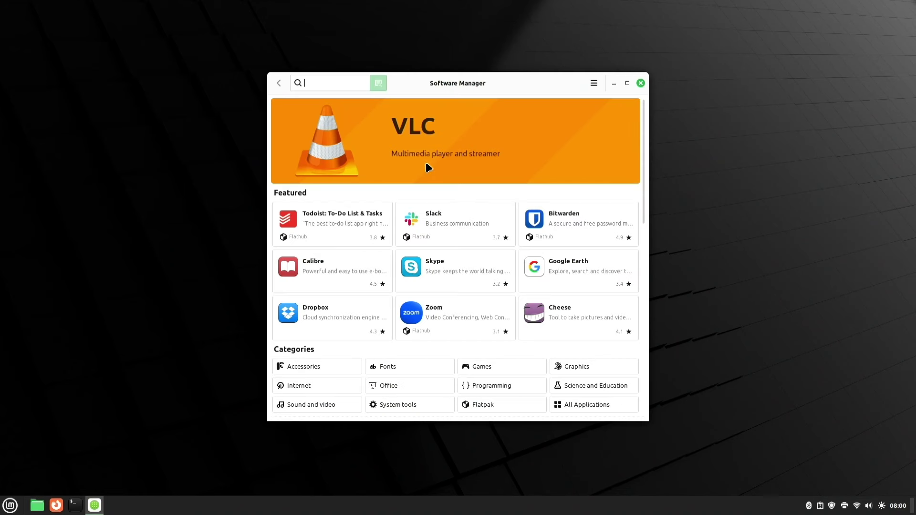
{"action": "left_click", "coordinate": [312, 372]}
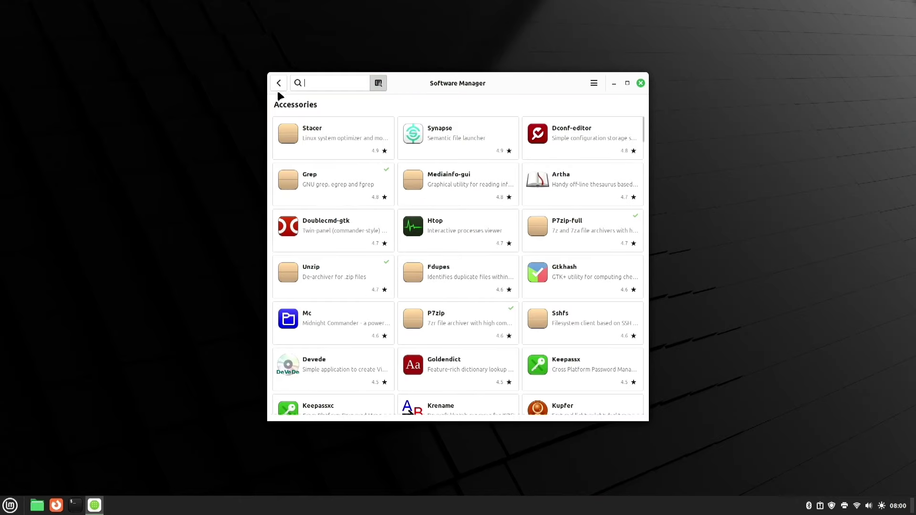
{"action": "left_click", "coordinate": [279, 83]}
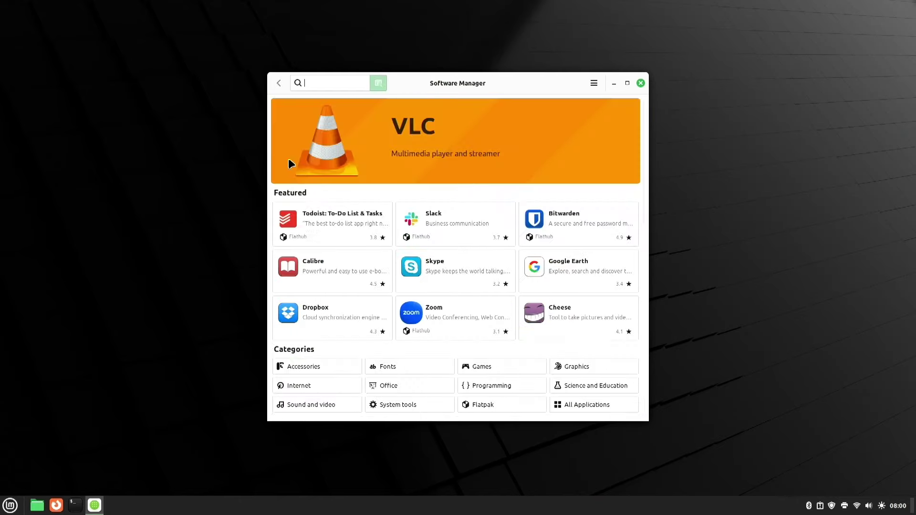
Browse the Office and Games categories in Software Manager, returning home each time.
{"action": "left_click", "coordinate": [377, 390]}
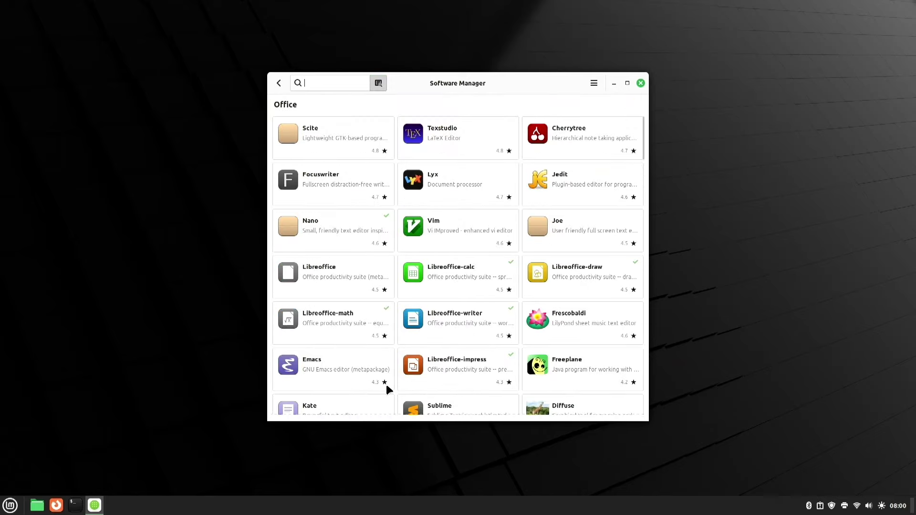
{"action": "left_click", "coordinate": [279, 84]}
{"action": "left_click", "coordinate": [478, 366]}
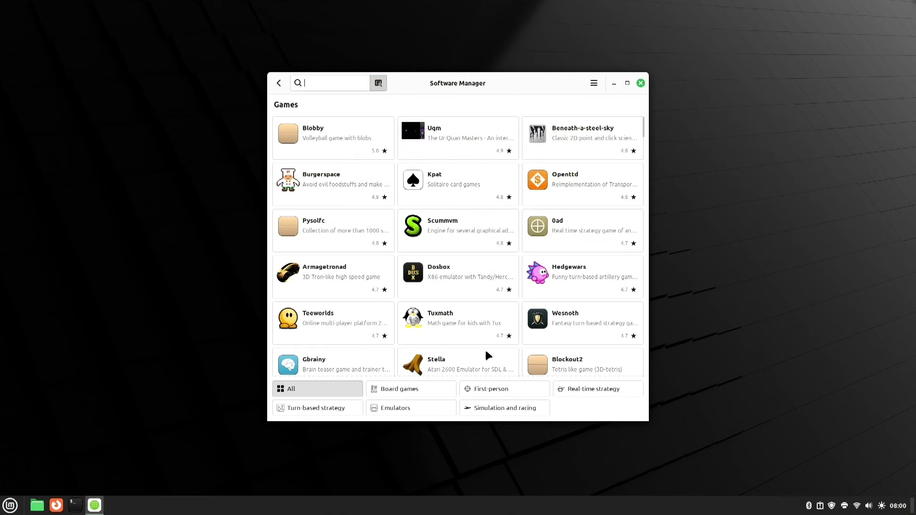
{"action": "left_click", "coordinate": [282, 83]}
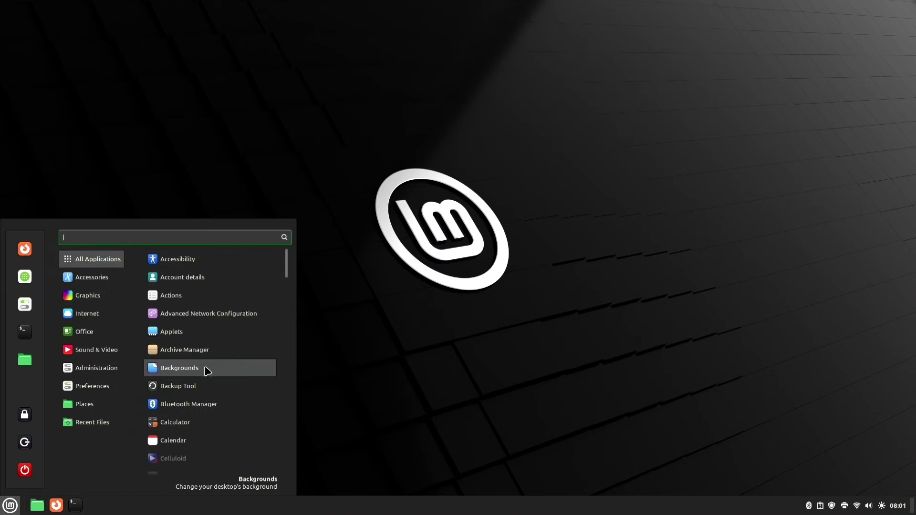
{"action": "key", "text": "Escape"}
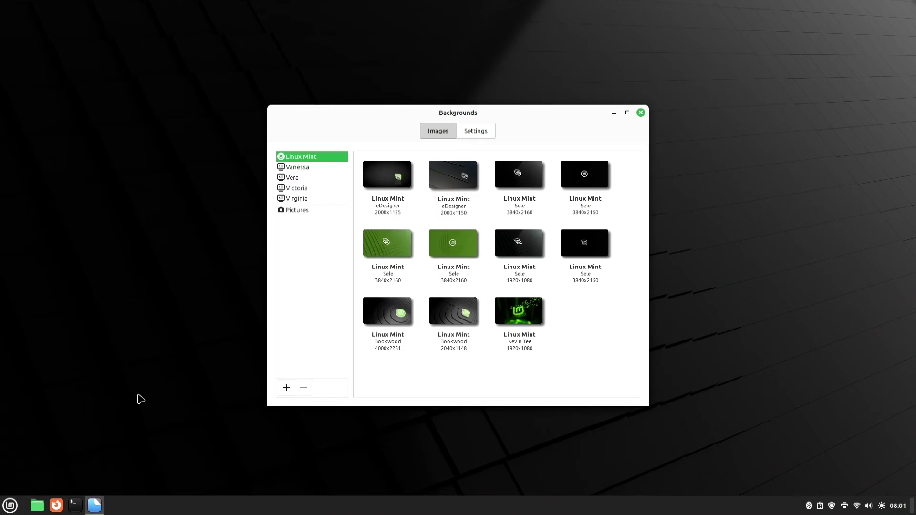
Browse the Vanessa, Vera, Victoria, Virginia and Pictures wallpaper collections.
{"action": "left_click", "coordinate": [299, 167]}
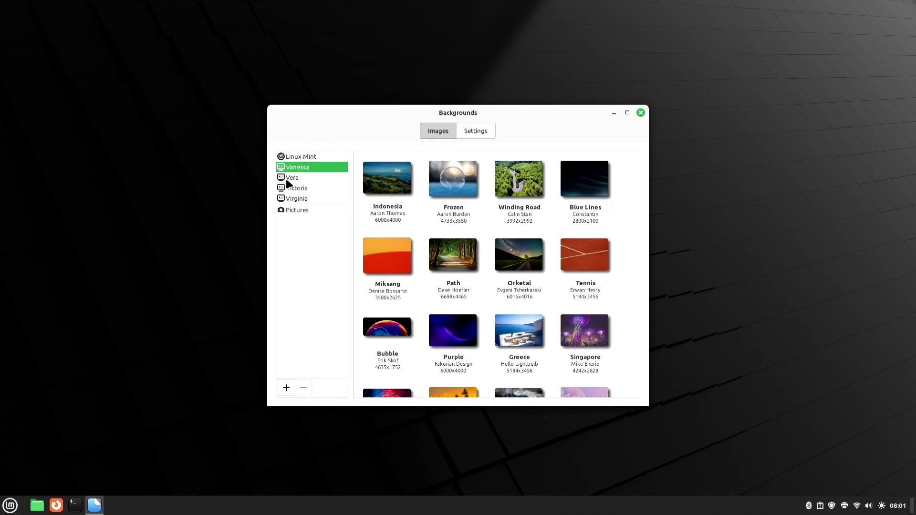
{"action": "left_click", "coordinate": [291, 181]}
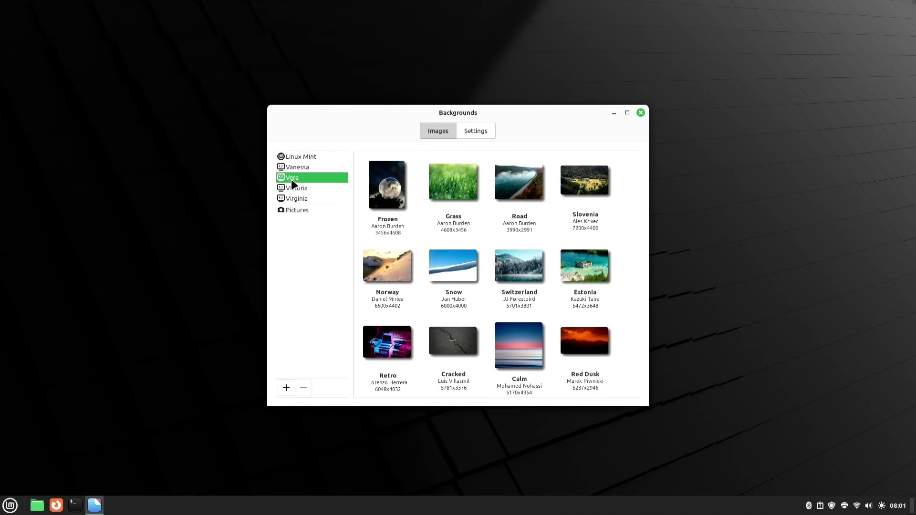
{"action": "left_click", "coordinate": [292, 189]}
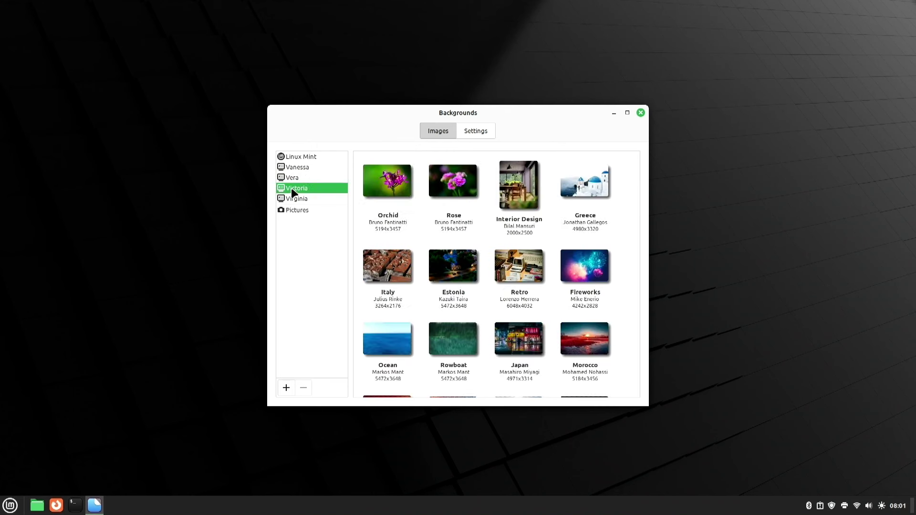
{"action": "left_click", "coordinate": [293, 199]}
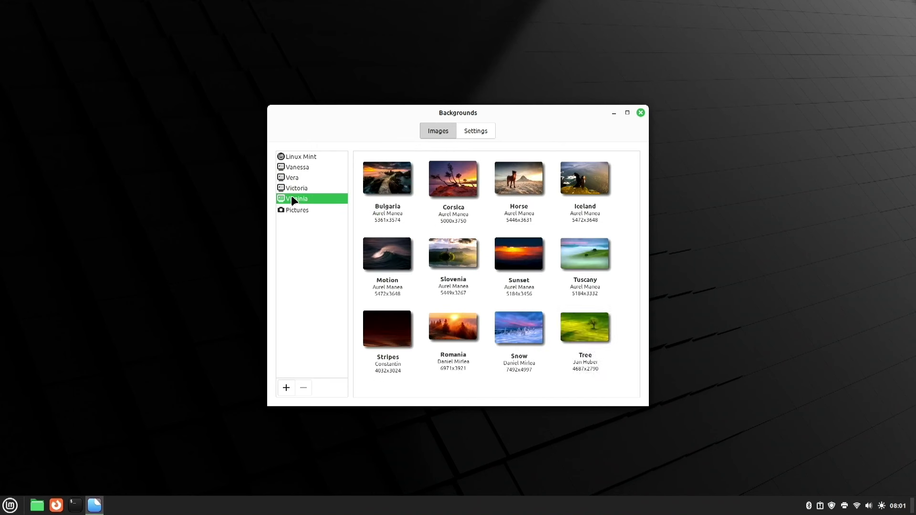
{"action": "left_click", "coordinate": [294, 212]}
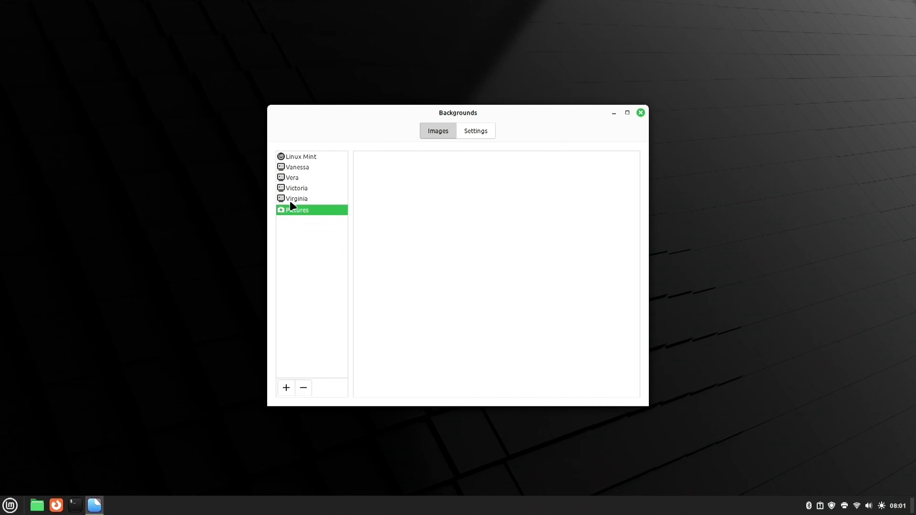
Set a green Linux Mint Sele image as the desktop wallpaper and close Backgrounds.
{"action": "left_click", "coordinate": [297, 158]}
{"action": "left_click", "coordinate": [465, 252]}
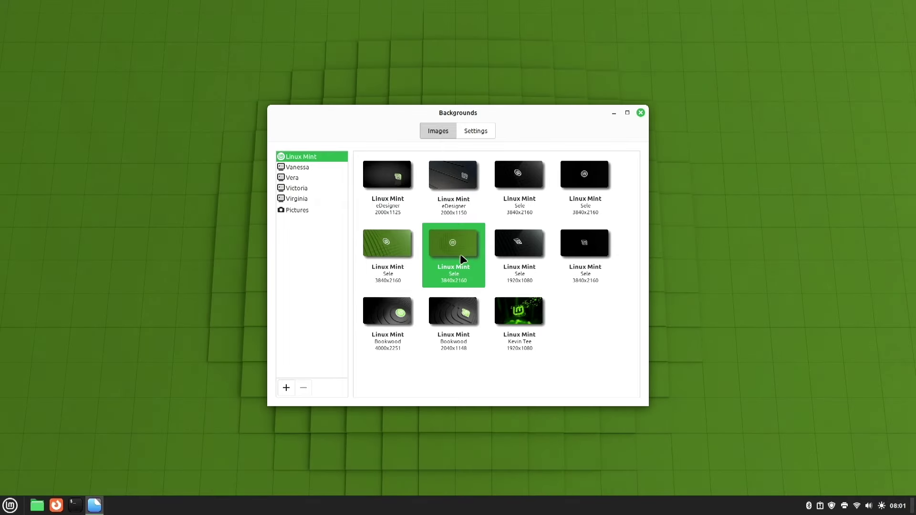
{"action": "left_click", "coordinate": [391, 248]}
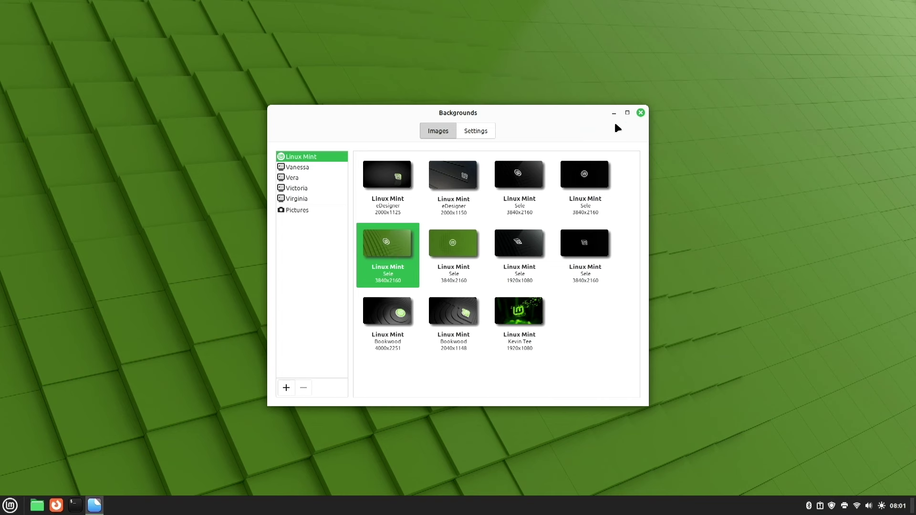
{"action": "left_click", "coordinate": [640, 113]}
Launch the Themes settings from the application menu.
{"action": "left_click", "coordinate": [10, 506]}
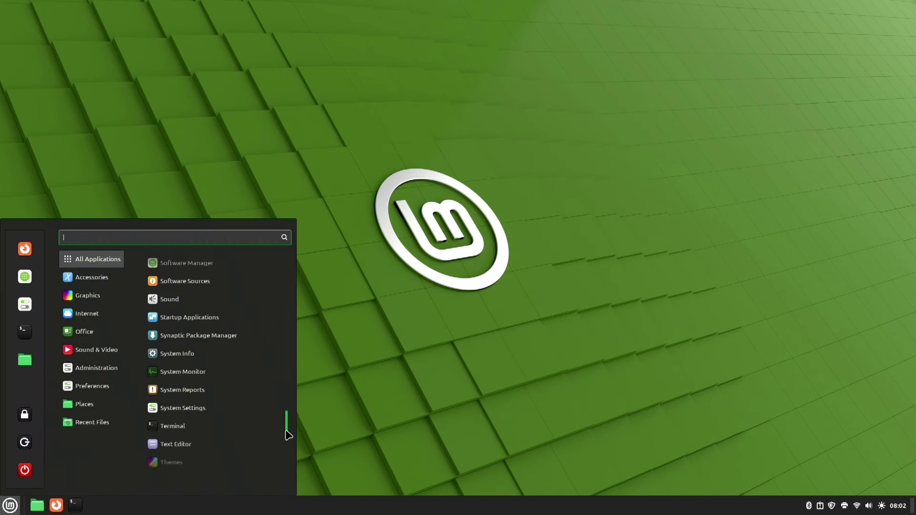
{"action": "scroll", "coordinate": [186, 459], "scroll_direction": "down", "scroll_amount": 1}
{"action": "scroll", "coordinate": [186, 472], "scroll_direction": "down", "scroll_amount": 1}
{"action": "left_click", "coordinate": [184, 455]}
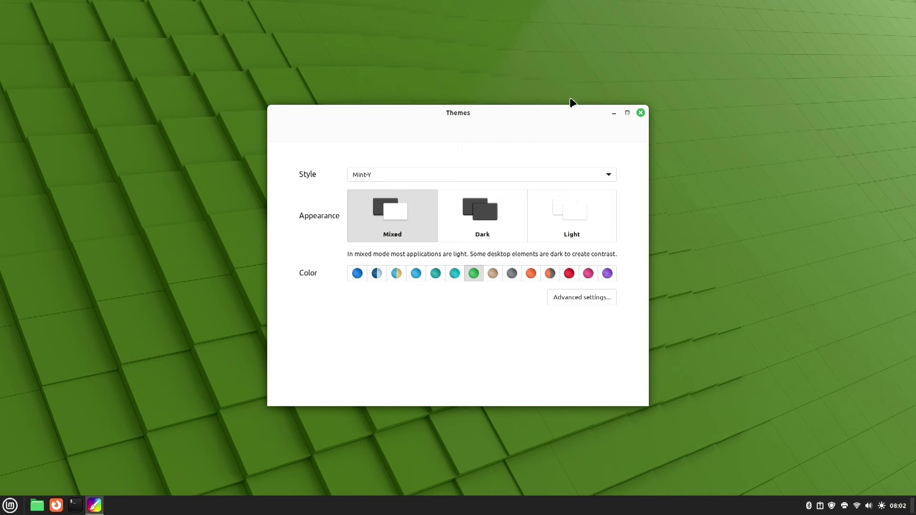
Place Themes at the upper right beside a Home file manager window and open the Style list.
{"action": "left_click_drag", "start_coordinate": [545, 113], "coordinate": [748, 80]}
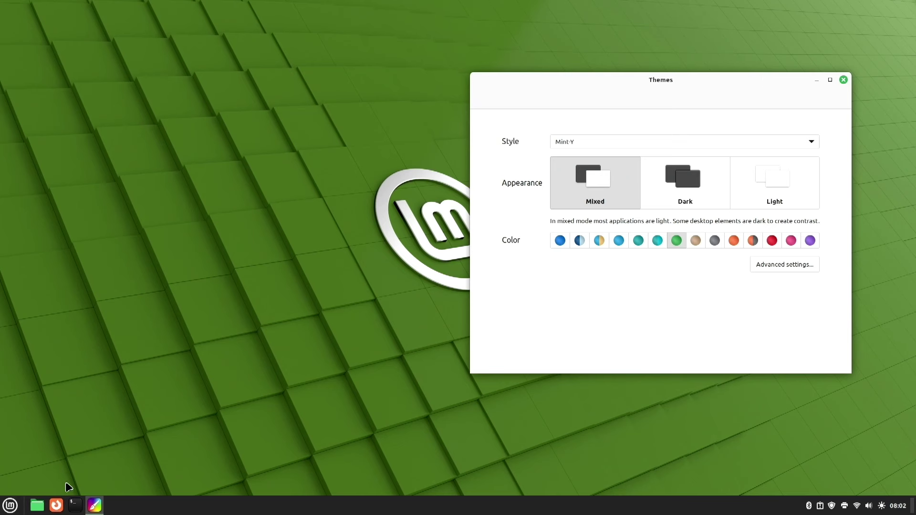
{"action": "left_click", "coordinate": [36, 507]}
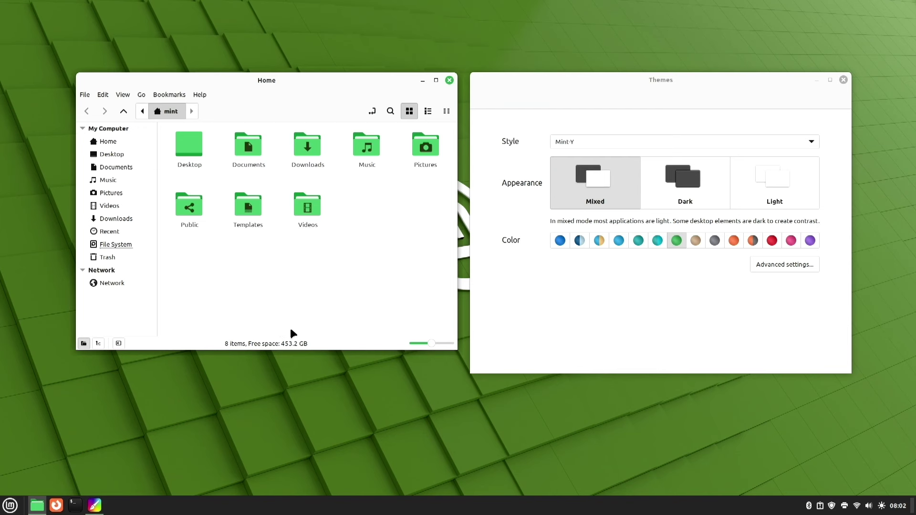
{"action": "left_click", "coordinate": [814, 141]}
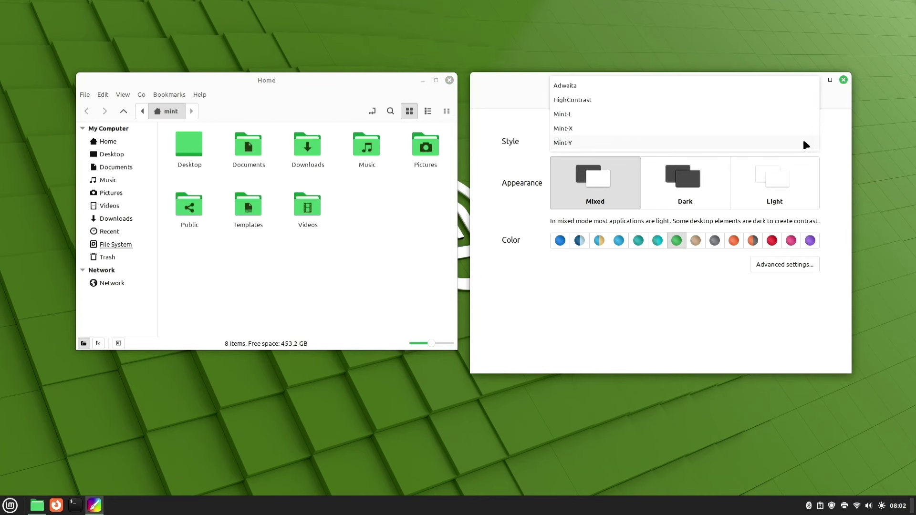
Try the Mint-X, Mint-L, HighContrast and Adwaita styles, settling on Mint-Y.
{"action": "left_click", "coordinate": [758, 129]}
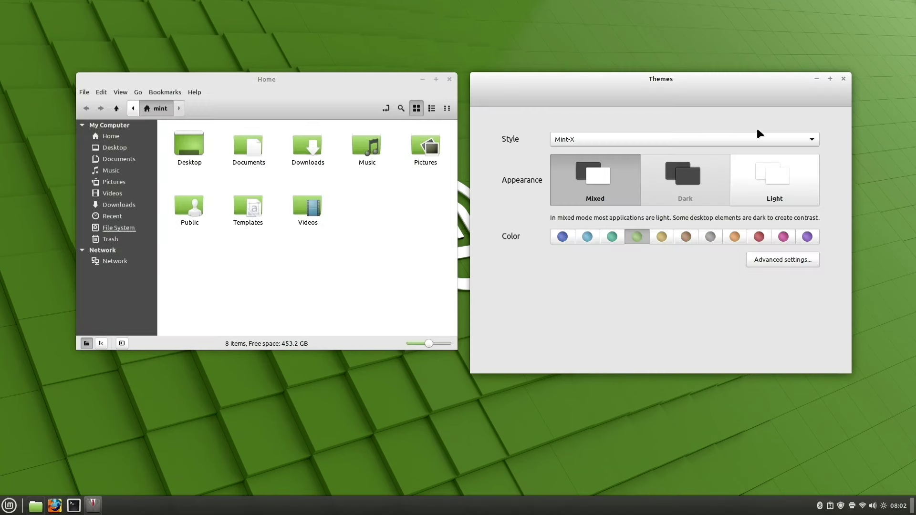
{"action": "left_click", "coordinate": [814, 140]}
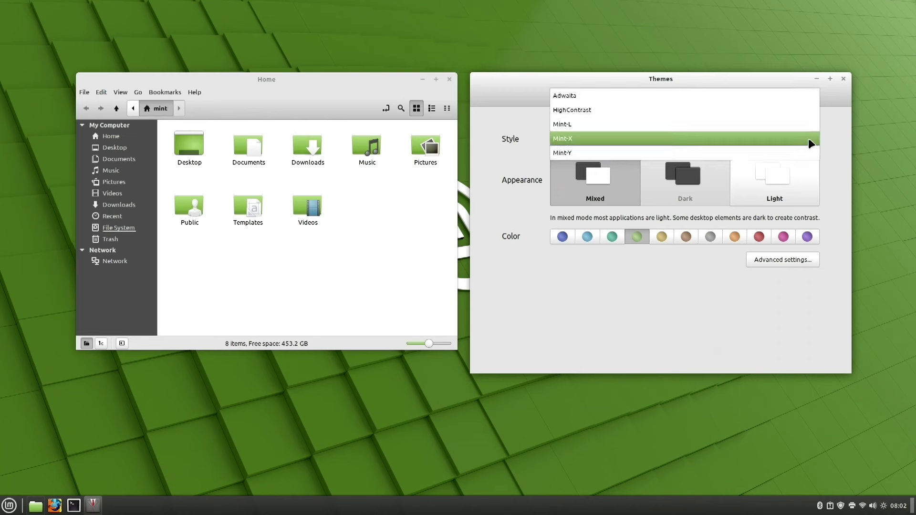
{"action": "left_click", "coordinate": [757, 126]}
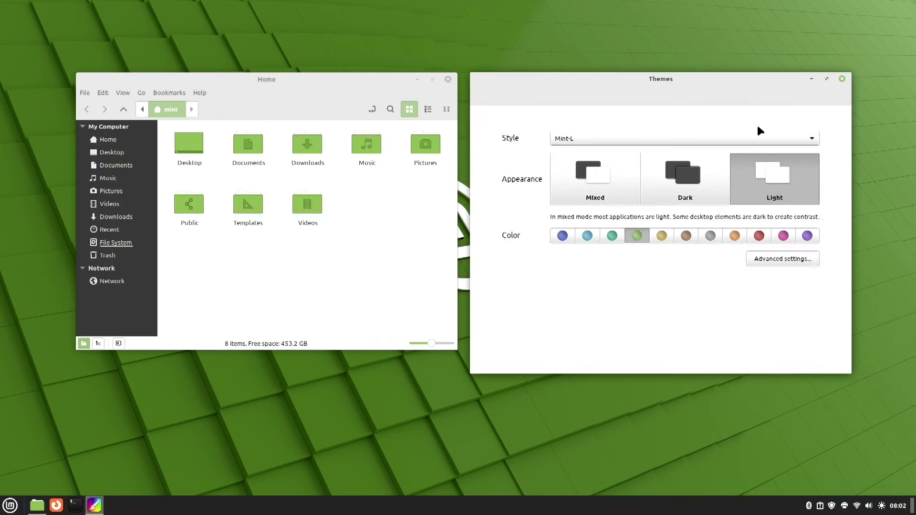
{"action": "left_click", "coordinate": [813, 139]}
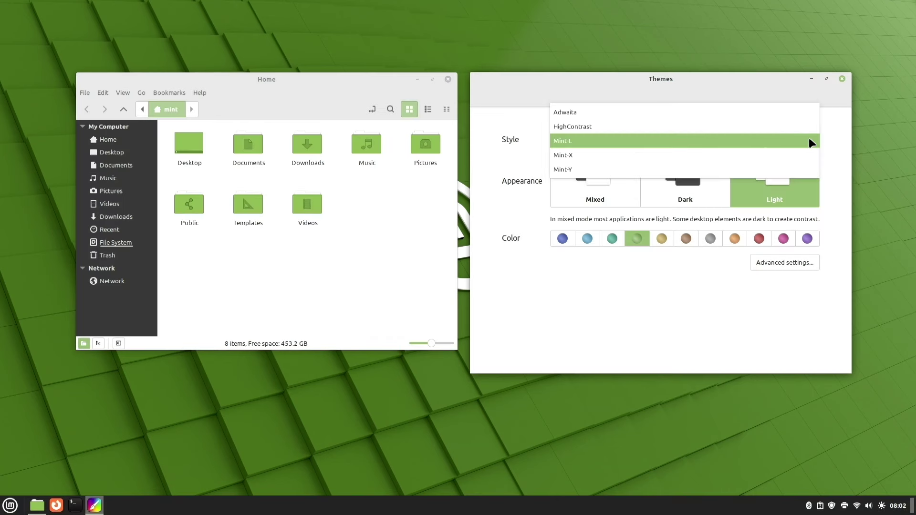
{"action": "left_click", "coordinate": [757, 127]}
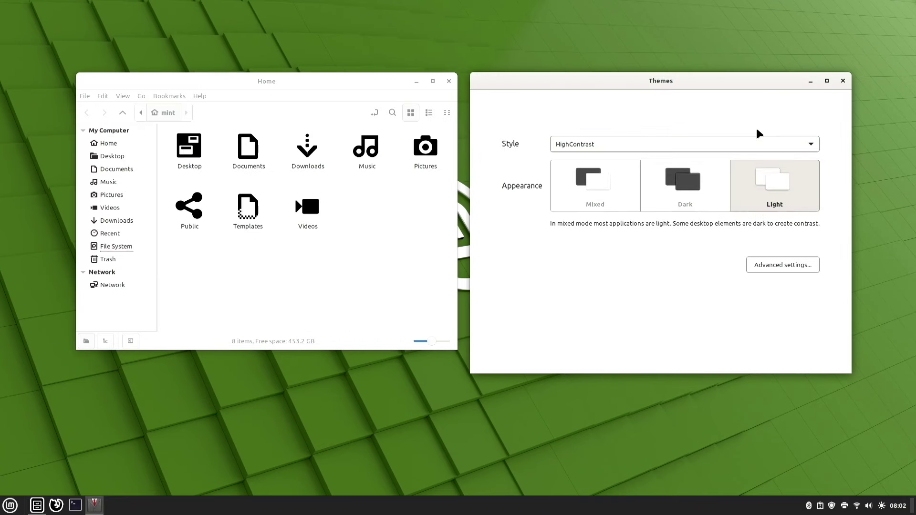
{"action": "left_click", "coordinate": [813, 140]}
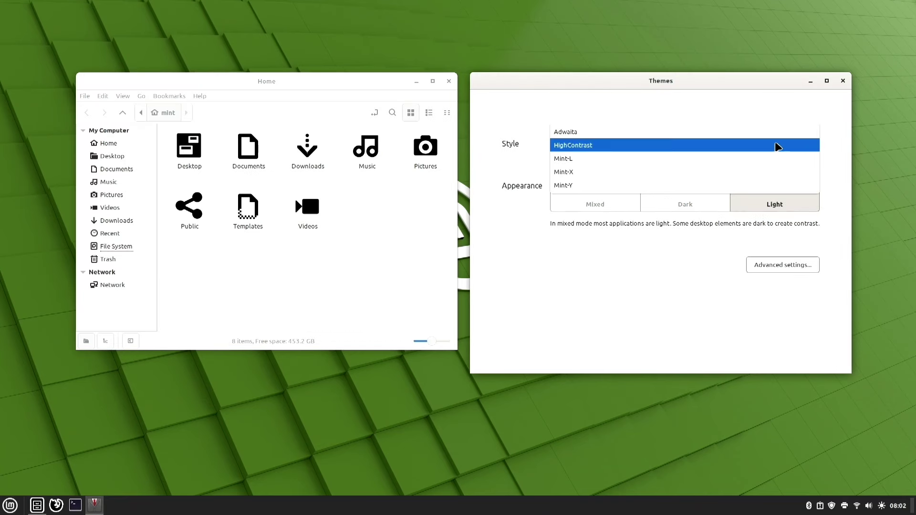
{"action": "left_click", "coordinate": [743, 133]}
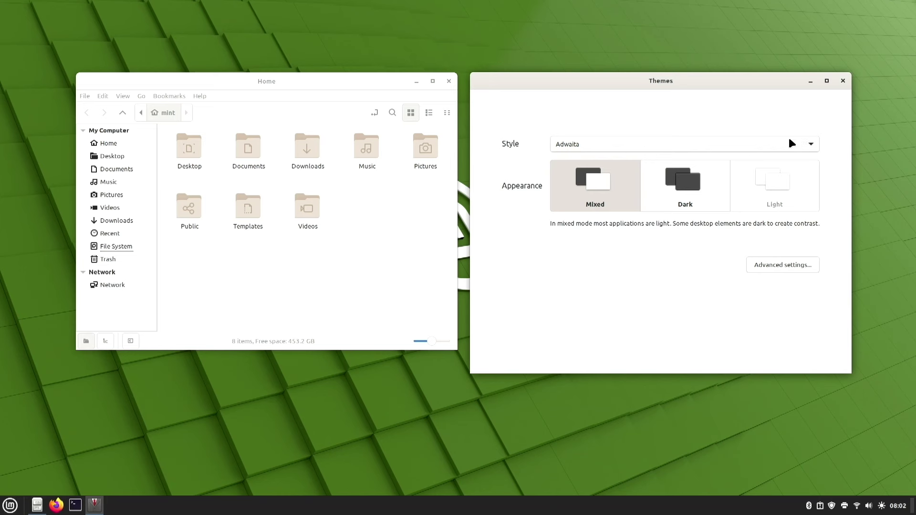
{"action": "left_click", "coordinate": [810, 144]}
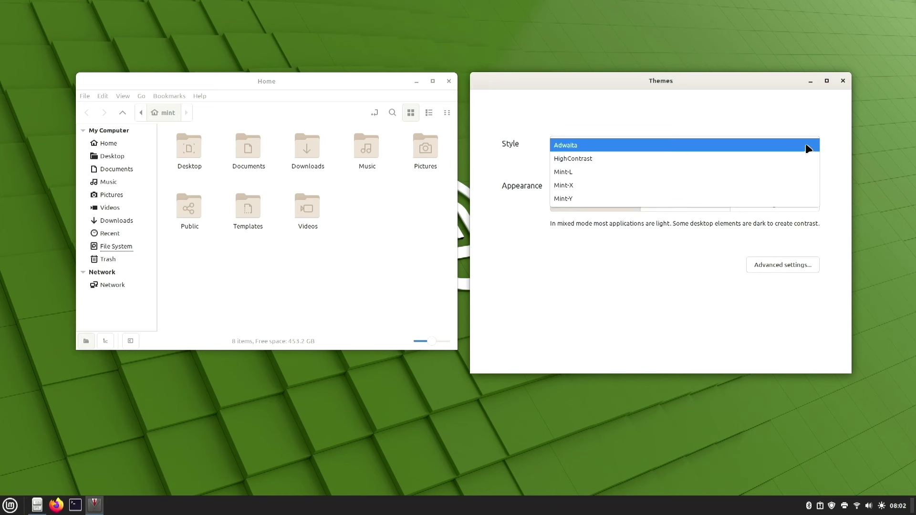
{"action": "left_click", "coordinate": [654, 199]}
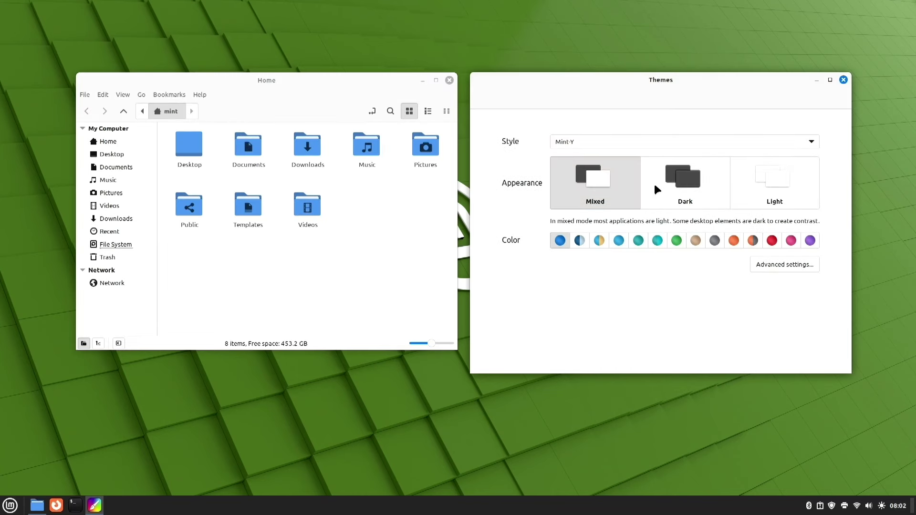
Try teal and orange accents, set purple, then close the Home folder and Themes.
{"action": "left_click", "coordinate": [657, 240]}
{"action": "left_click", "coordinate": [735, 240]}
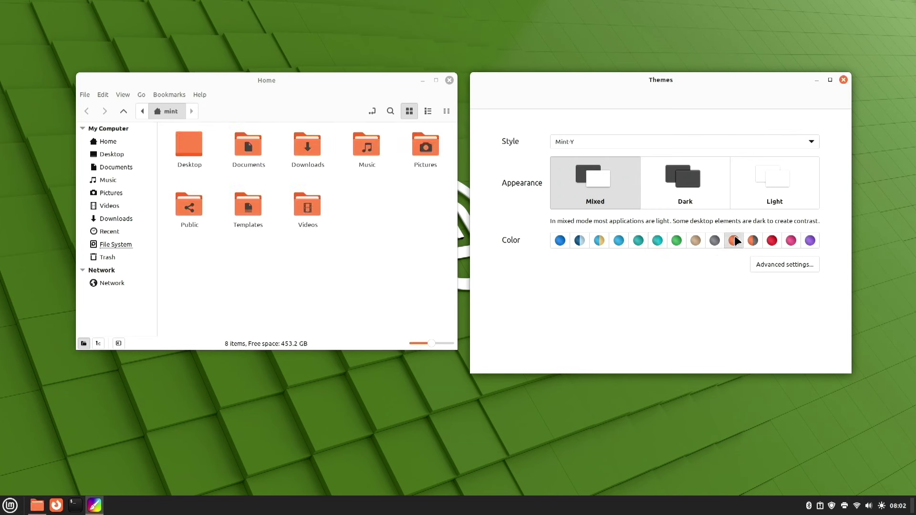
{"action": "left_click", "coordinate": [809, 243]}
{"action": "left_click", "coordinate": [450, 80]}
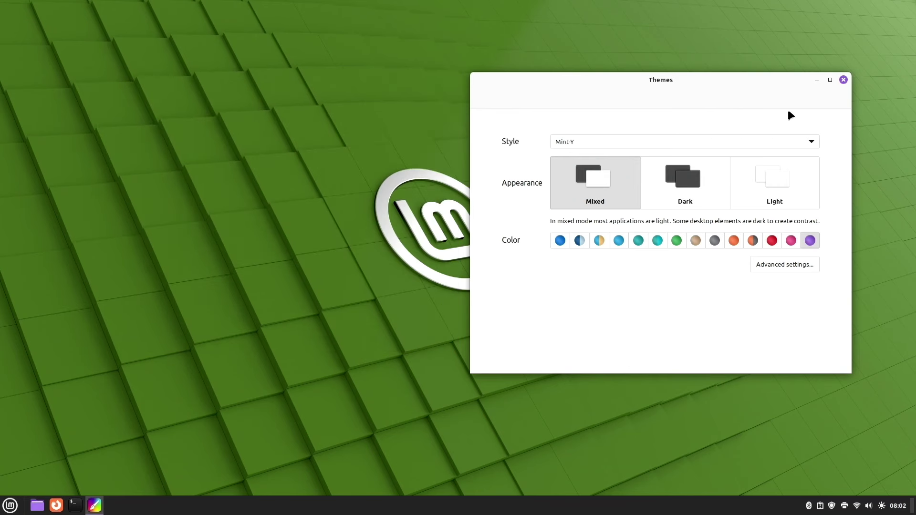
{"action": "left_click", "coordinate": [843, 81]}
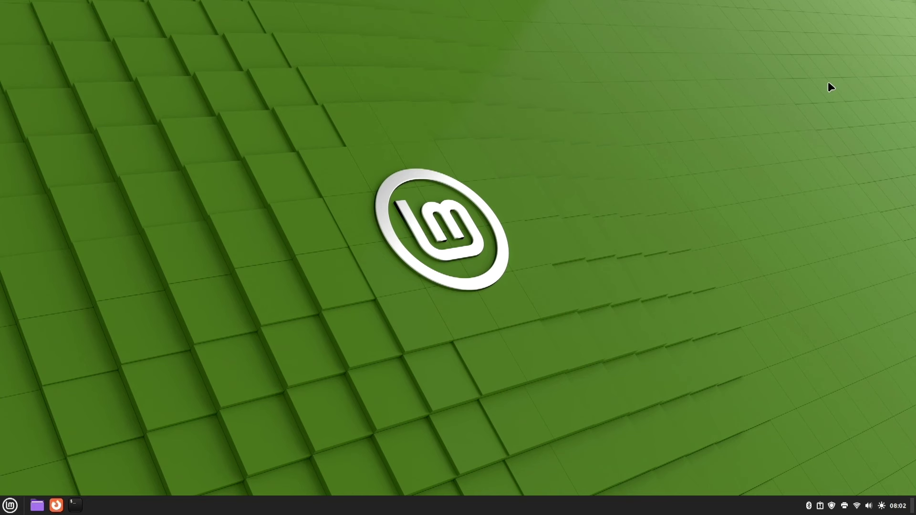
Launch System Settings, scroll through Preferences, Hardware and Administration, then close it.
{"action": "key", "text": "super"}
{"action": "left_click", "coordinate": [27, 310]}
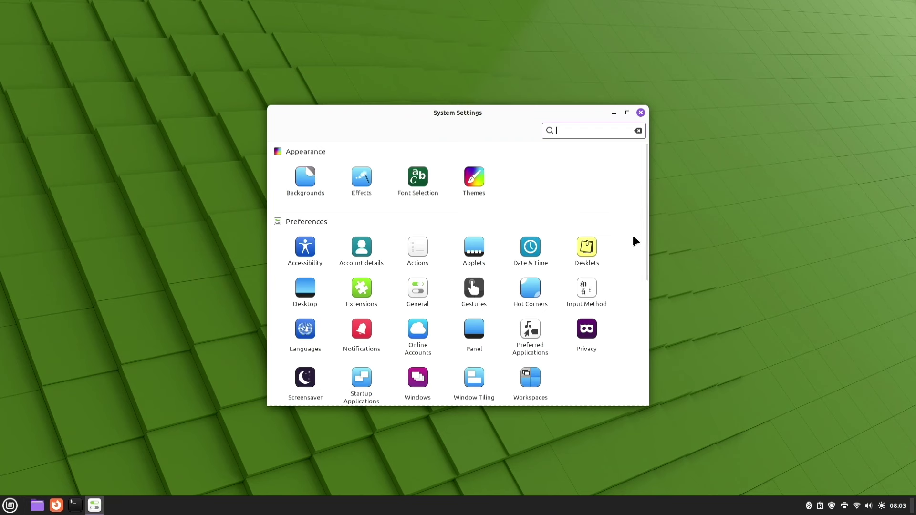
{"action": "scroll", "coordinate": [633, 238], "scroll_direction": "down", "scroll_amount": 3}
{"action": "scroll", "coordinate": [633, 244], "scroll_direction": "down", "scroll_amount": 1}
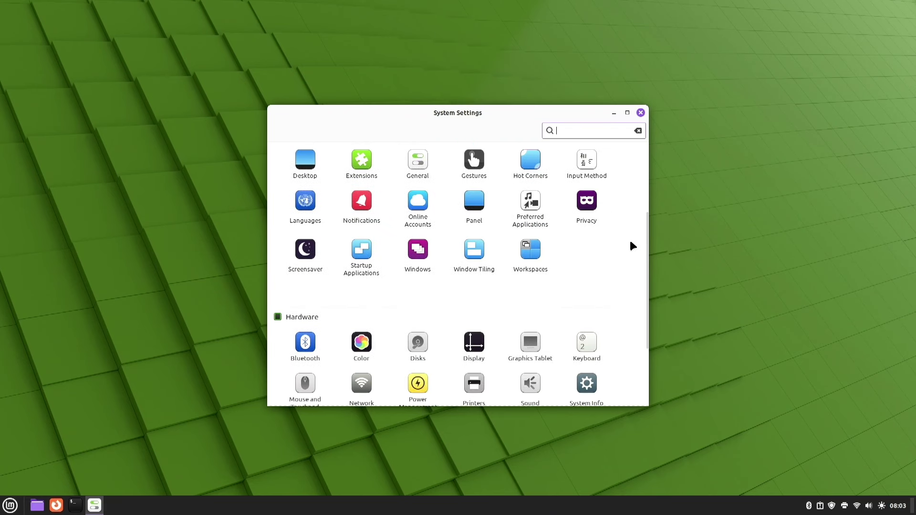
{"action": "scroll", "coordinate": [630, 244], "scroll_direction": "down", "scroll_amount": 2}
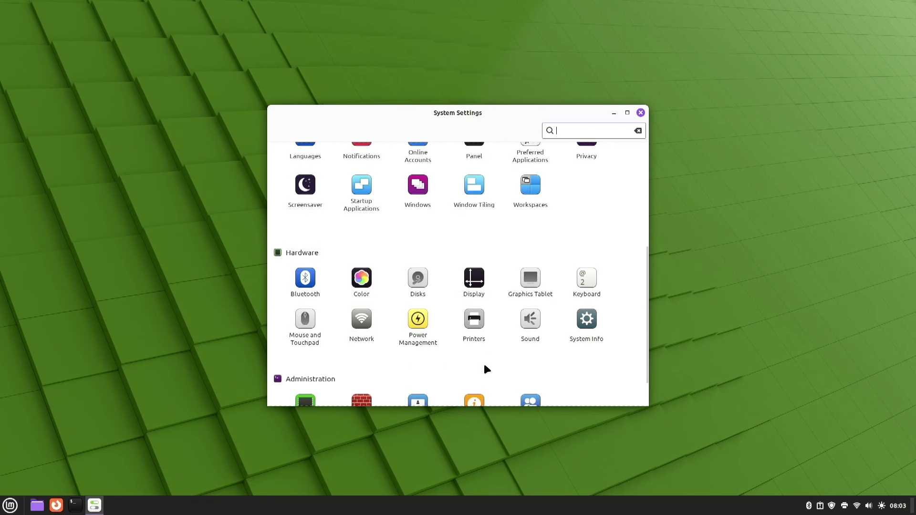
{"action": "scroll", "coordinate": [579, 352], "scroll_direction": "down", "scroll_amount": 1}
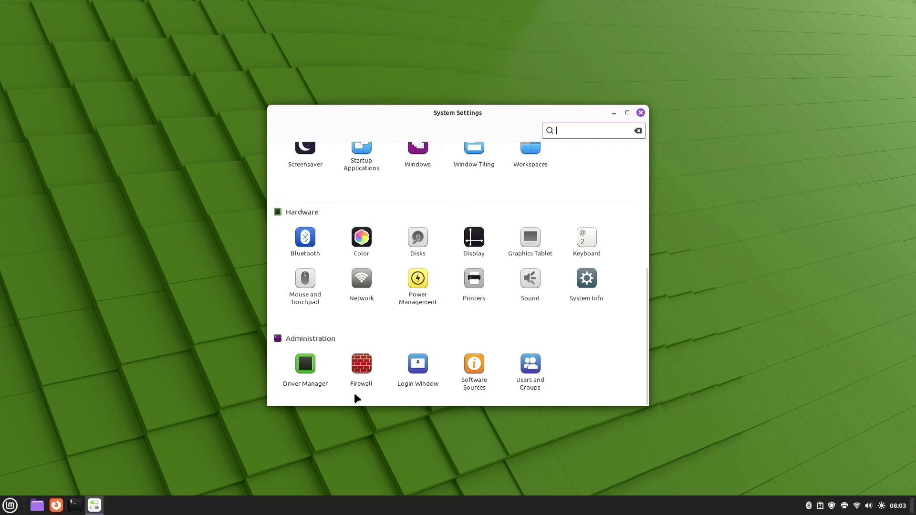
{"action": "left_click", "coordinate": [641, 112]}
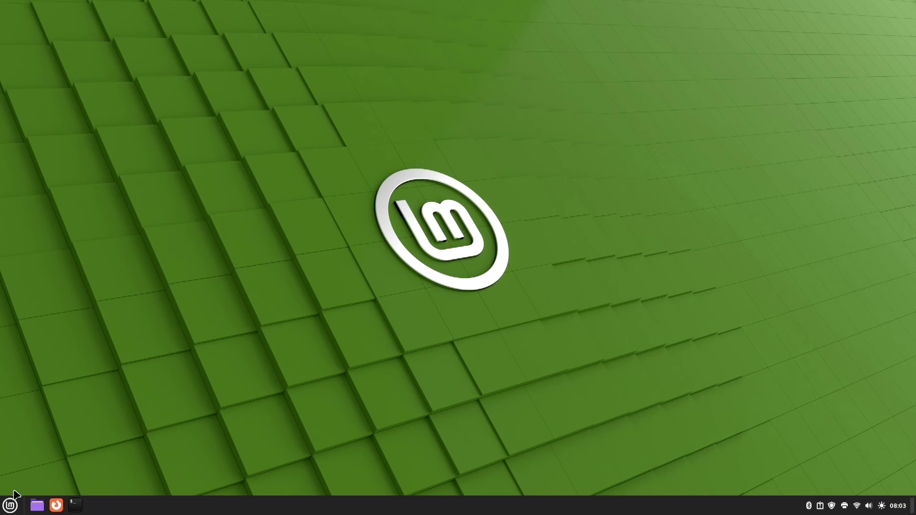
Launch Calculator from All Applications in the menu.
{"action": "left_click", "coordinate": [10, 505]}
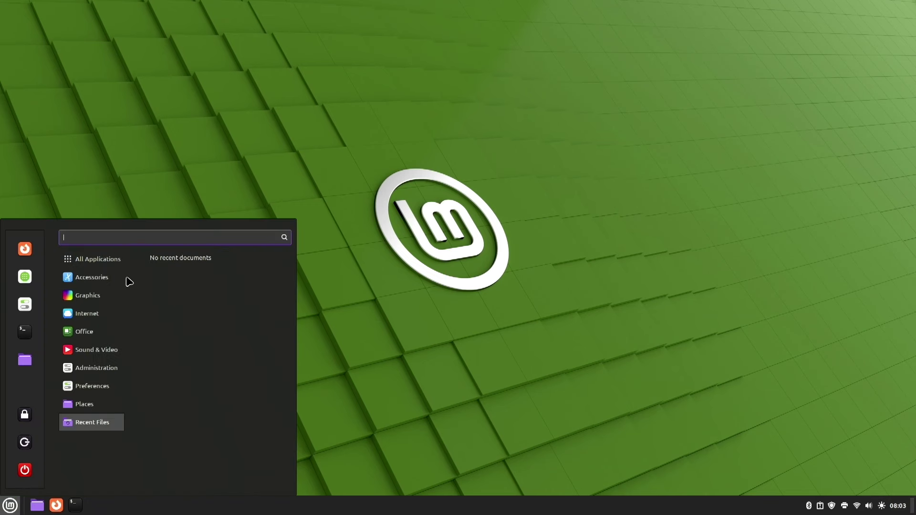
{"action": "mouse_move", "coordinate": [116, 281]}
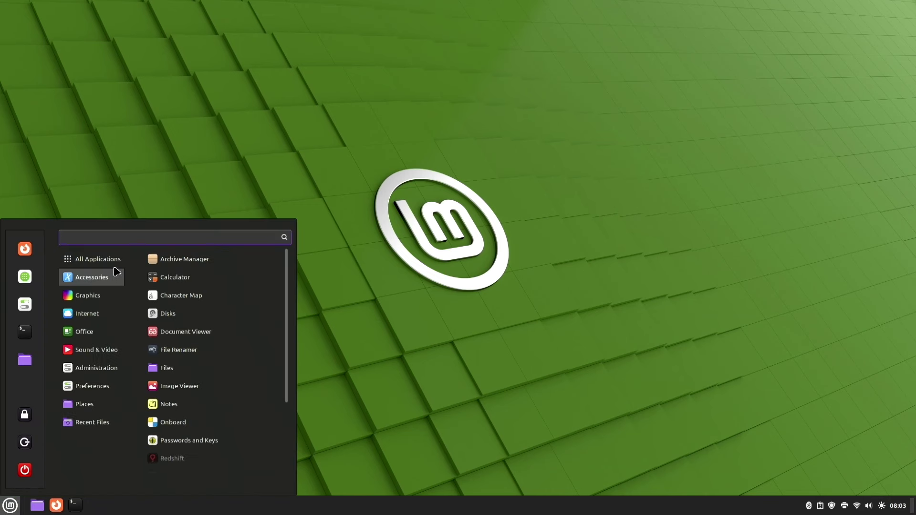
{"action": "mouse_move", "coordinate": [117, 260]}
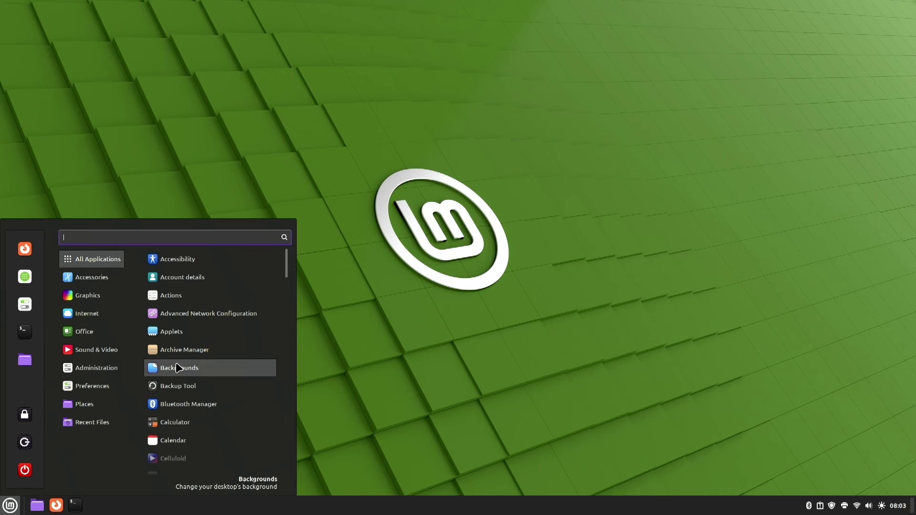
{"action": "left_click", "coordinate": [175, 423]}
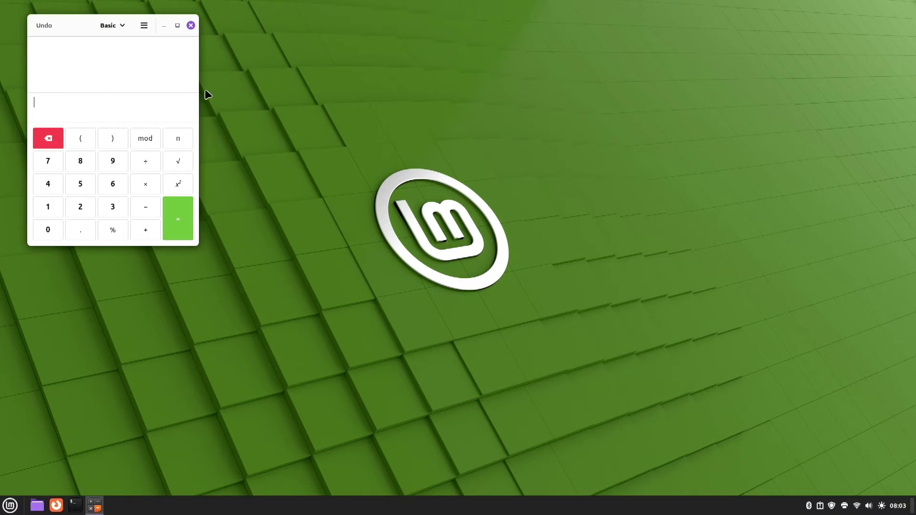
Snap Calculator to the left, right and bottom halves, then leave it floating mid-screen.
{"action": "left_click_drag", "start_coordinate": [96, 23], "coordinate": [1, 242]}
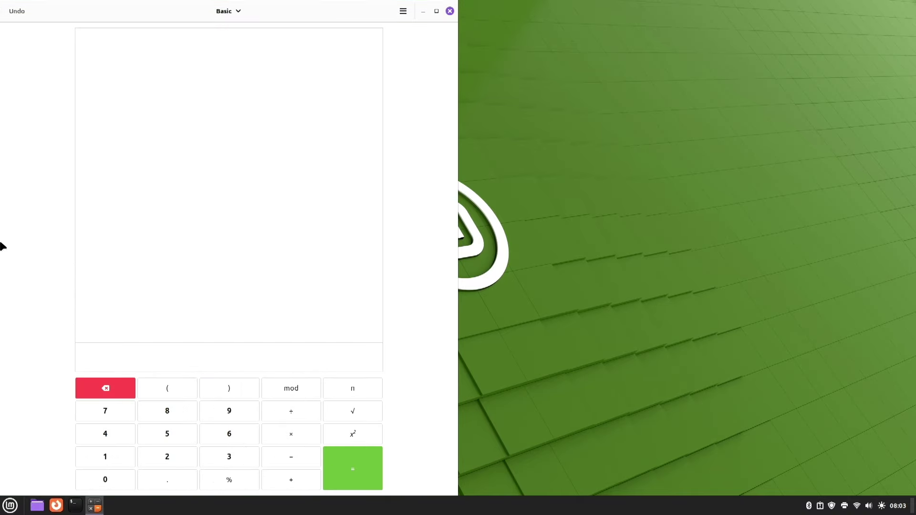
{"action": "left_click_drag", "start_coordinate": [250, 12], "coordinate": [915, 143]}
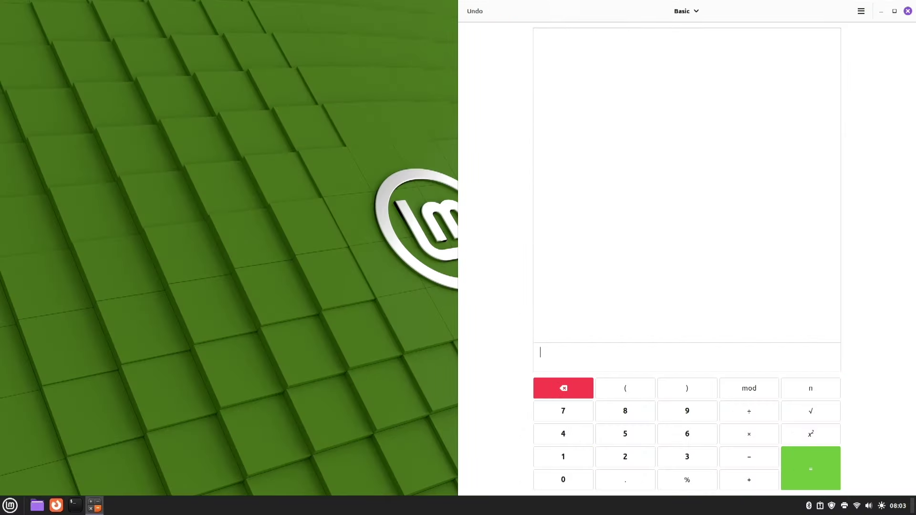
{"action": "left_click_drag", "start_coordinate": [775, 17], "coordinate": [543, 514]}
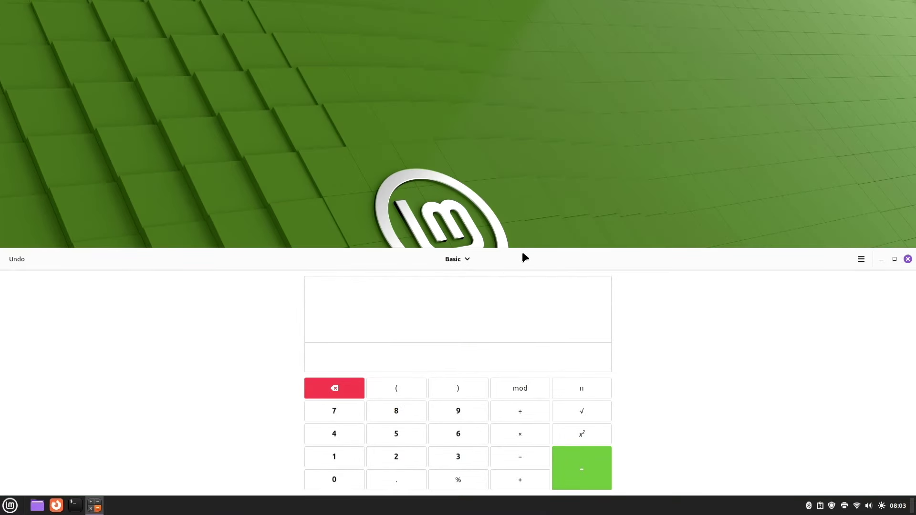
{"action": "left_click_drag", "start_coordinate": [523, 260], "coordinate": [504, 178]}
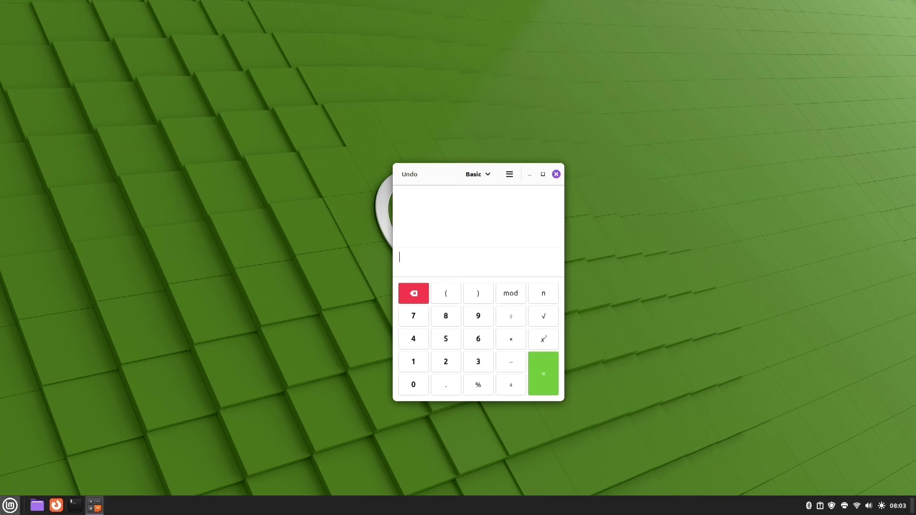
{"action": "left_click", "coordinate": [21, 508]}
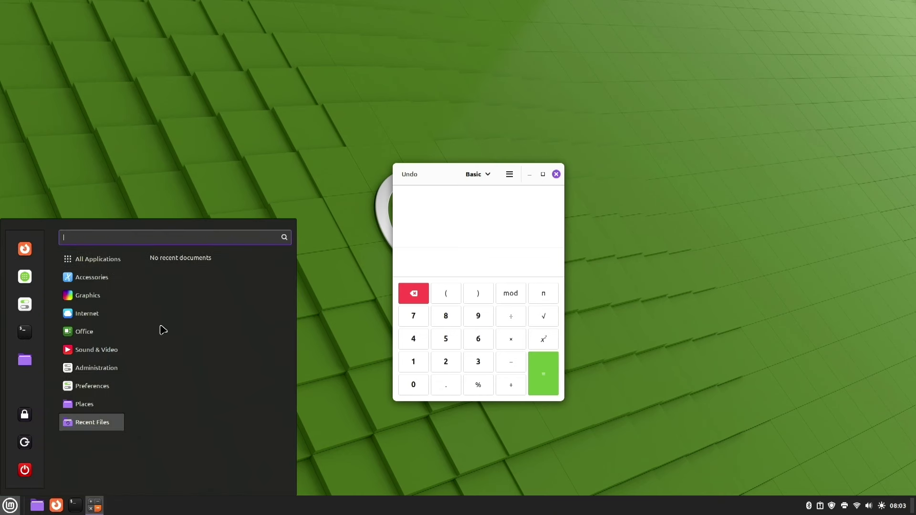
{"action": "mouse_move", "coordinate": [89, 332]}
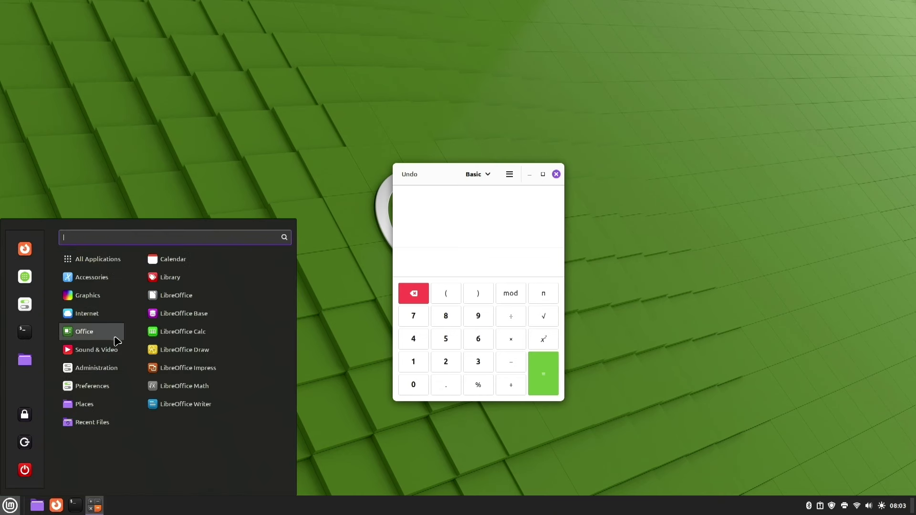
Launch LibreOffice Writer, Firefox and the Home folder, tiling Firefox onto the left half.
{"action": "left_click", "coordinate": [197, 405]}
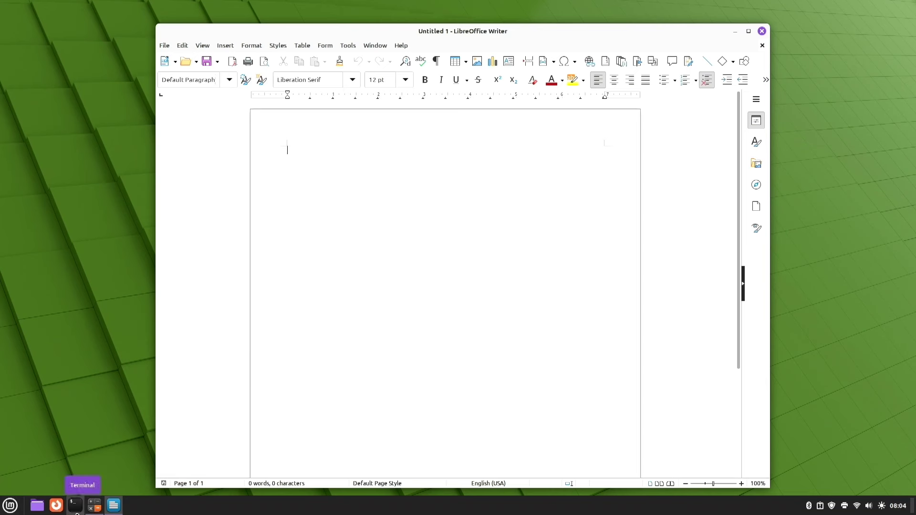
{"action": "left_click", "coordinate": [56, 505]}
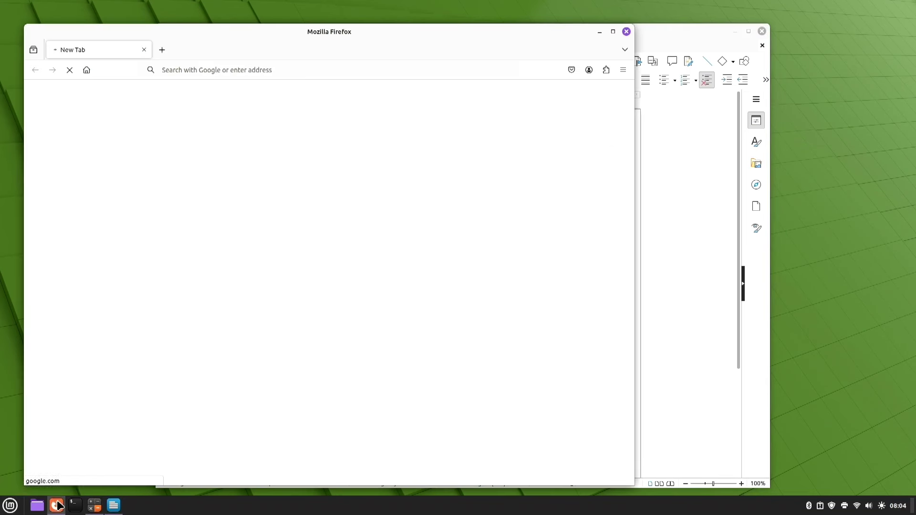
{"action": "left_click", "coordinate": [42, 508]}
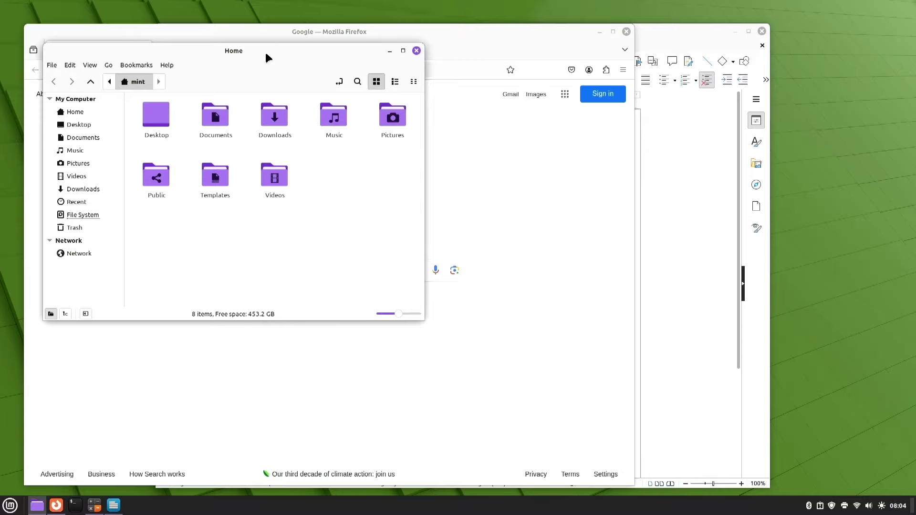
{"action": "left_click_drag", "start_coordinate": [266, 50], "coordinate": [913, 182]}
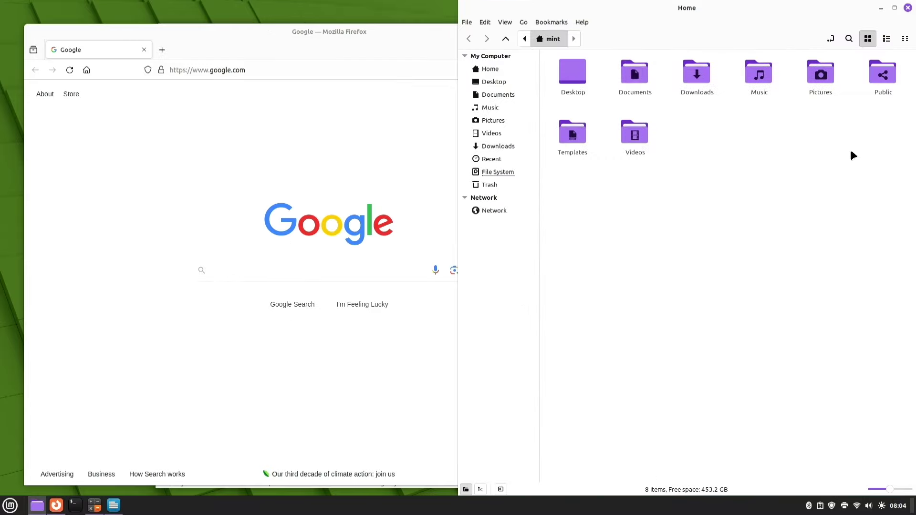
{"action": "left_click_drag", "start_coordinate": [415, 42], "coordinate": [14, 231]}
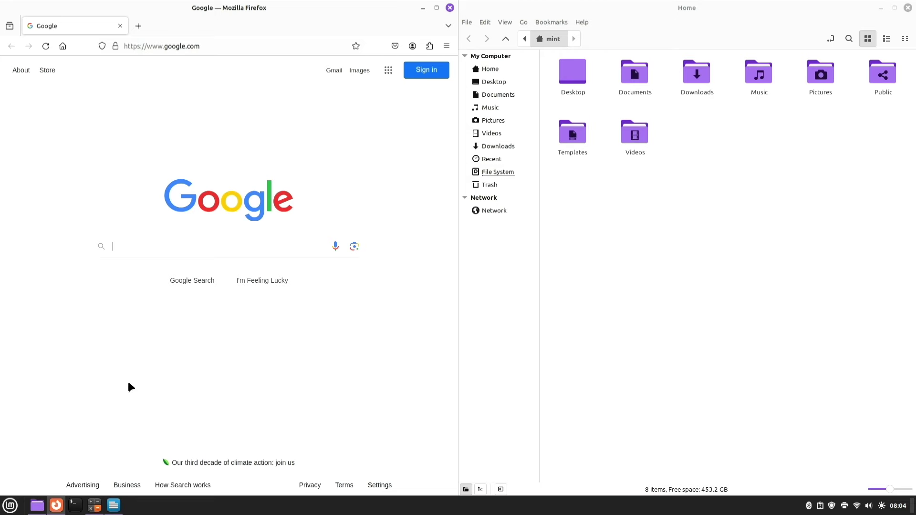
Snap Home folder bottom-right, Firefox right half, Writer bottom-left, Calculator top-left.
{"action": "left_click_drag", "start_coordinate": [660, 8], "coordinate": [911, 511]}
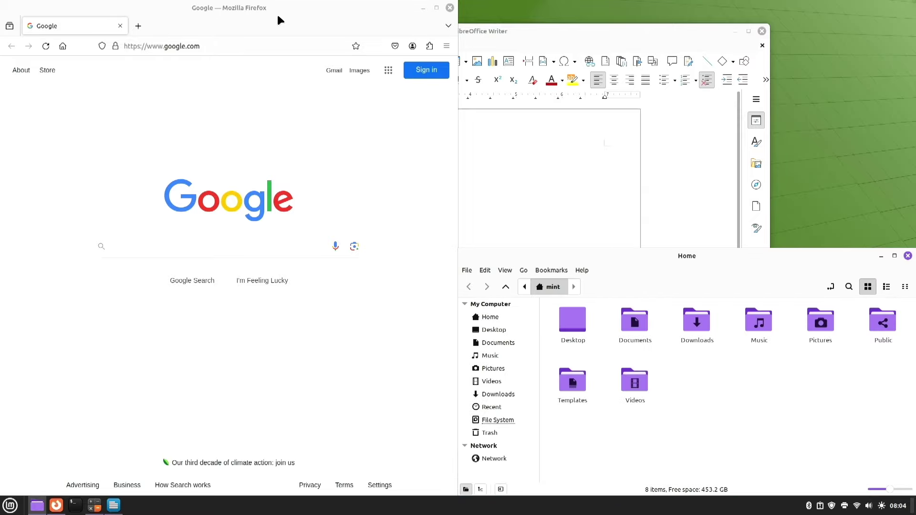
{"action": "left_click_drag", "start_coordinate": [277, 13], "coordinate": [912, 19]}
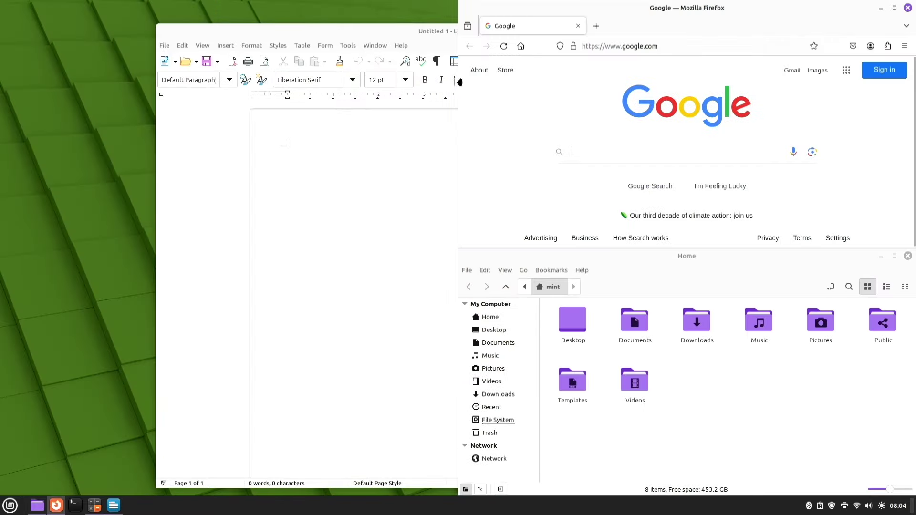
{"action": "left_click_drag", "start_coordinate": [380, 34], "coordinate": [67, 483]}
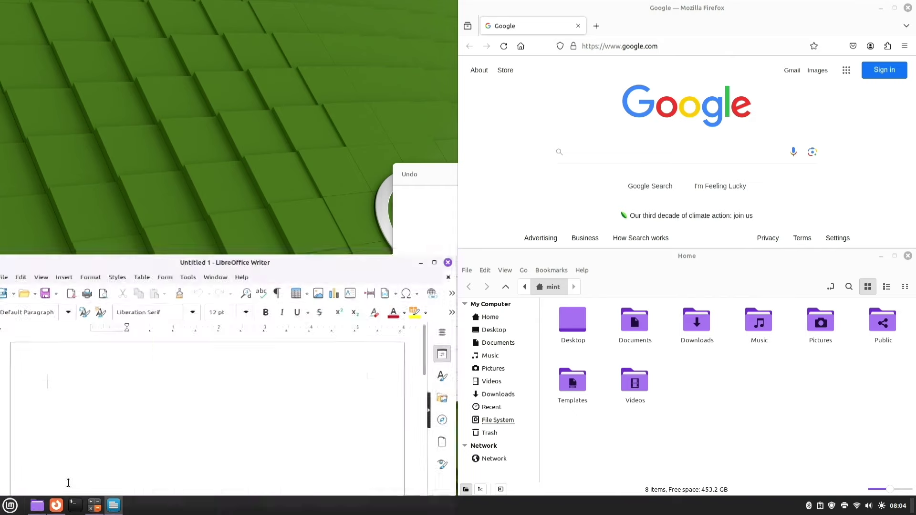
{"action": "left_click_drag", "start_coordinate": [444, 178], "coordinate": [2, 4]}
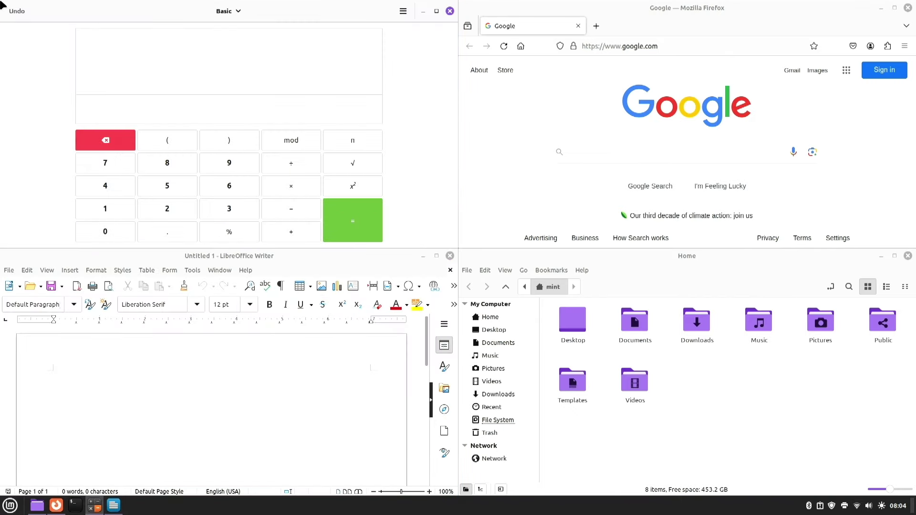
Close Calculator and retile Writer to fill the left half of the screen.
{"action": "left_click", "coordinate": [450, 11]}
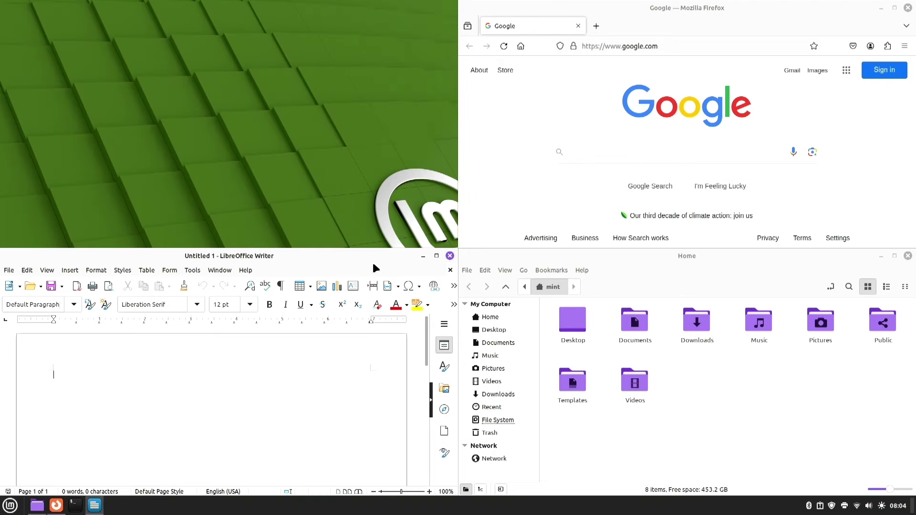
{"action": "key", "text": "super+Up"}
{"action": "key", "text": "super+Up"}
{"action": "left_click_drag", "start_coordinate": [381, 14], "coordinate": [427, 492]}
{"action": "left_click_drag", "start_coordinate": [432, 258], "coordinate": [2, 209]}
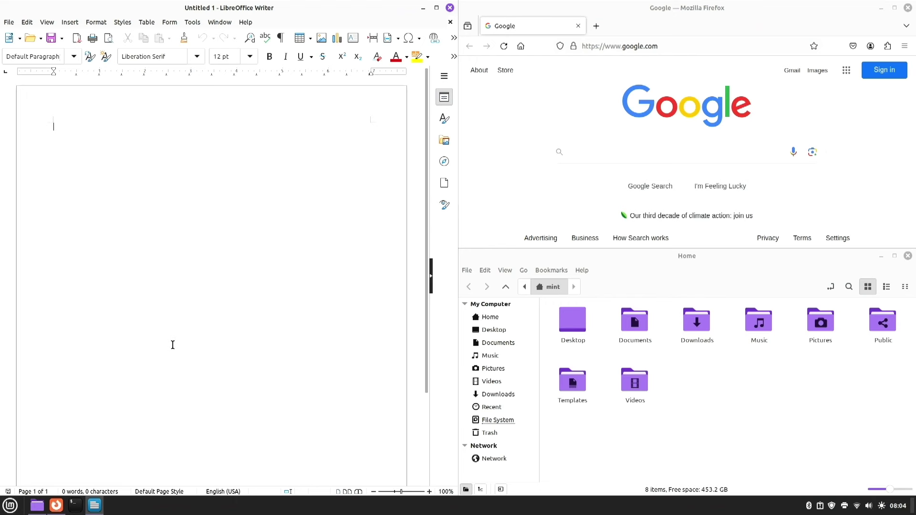
Close the Writer, Firefox and Home folder windows.
{"action": "left_click", "coordinate": [451, 8]}
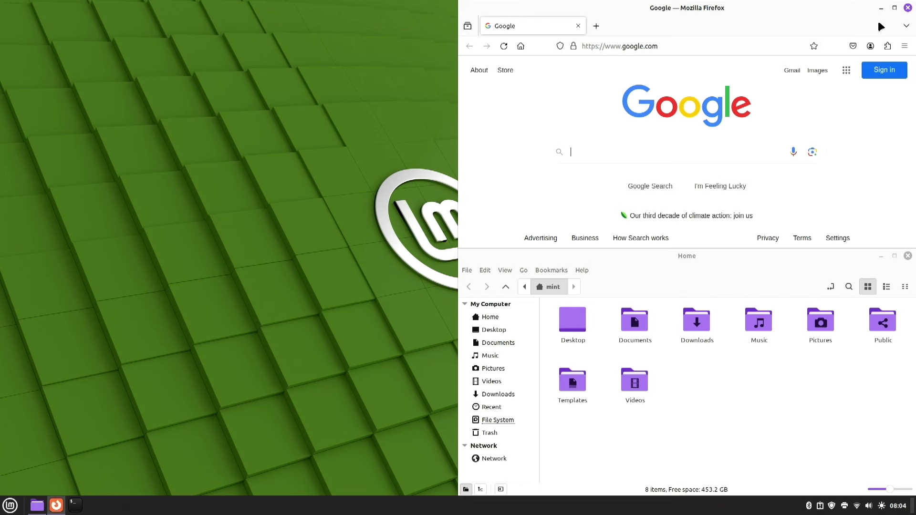
{"action": "left_click", "coordinate": [908, 9]}
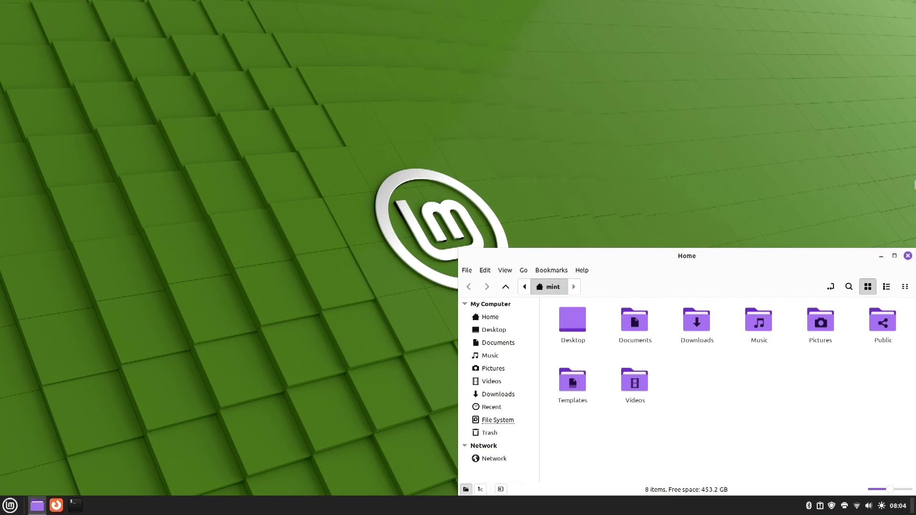
{"action": "left_click", "coordinate": [908, 256]}
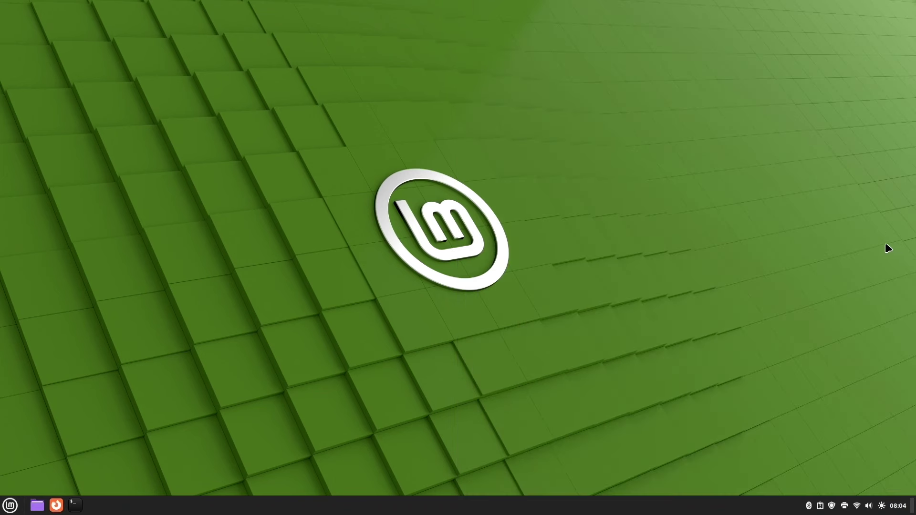
Change the desktop background to the dark Linux Mint wallpaper.
{"action": "right_click", "coordinate": [447, 335]}
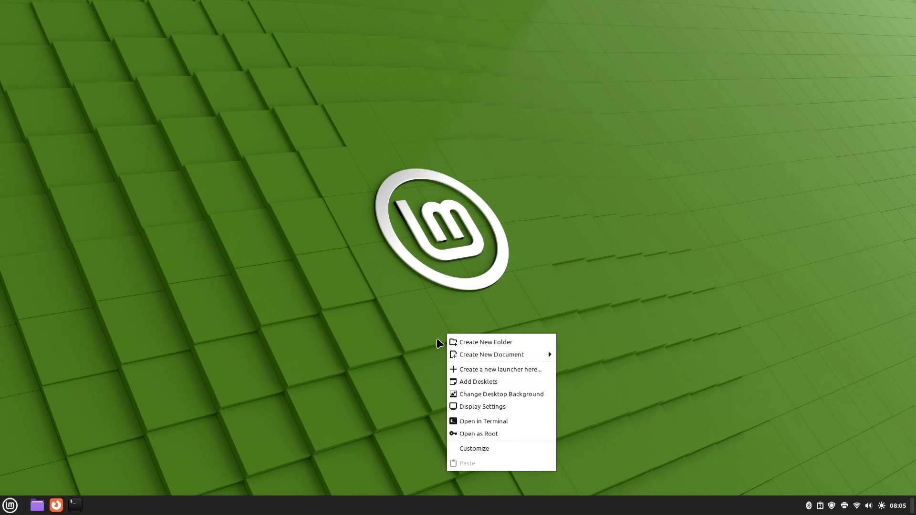
{"action": "left_click", "coordinate": [473, 394]}
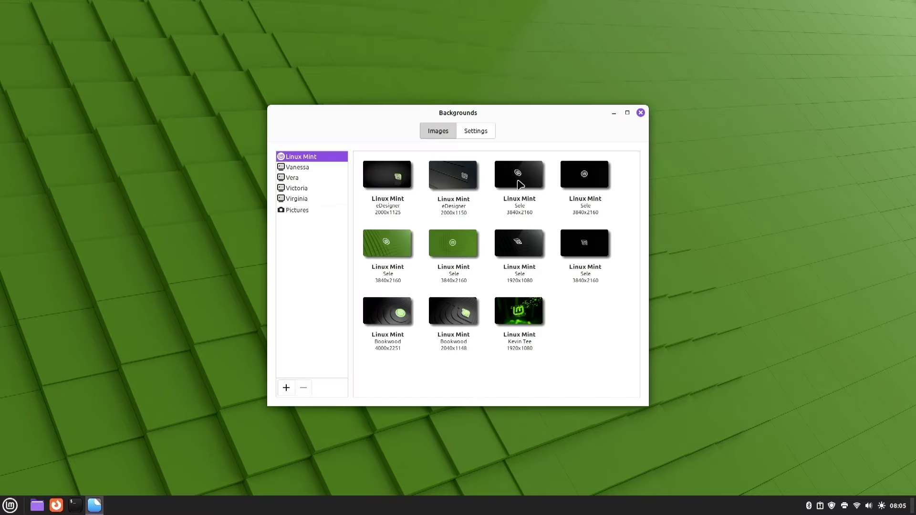
{"action": "left_click", "coordinate": [518, 181]}
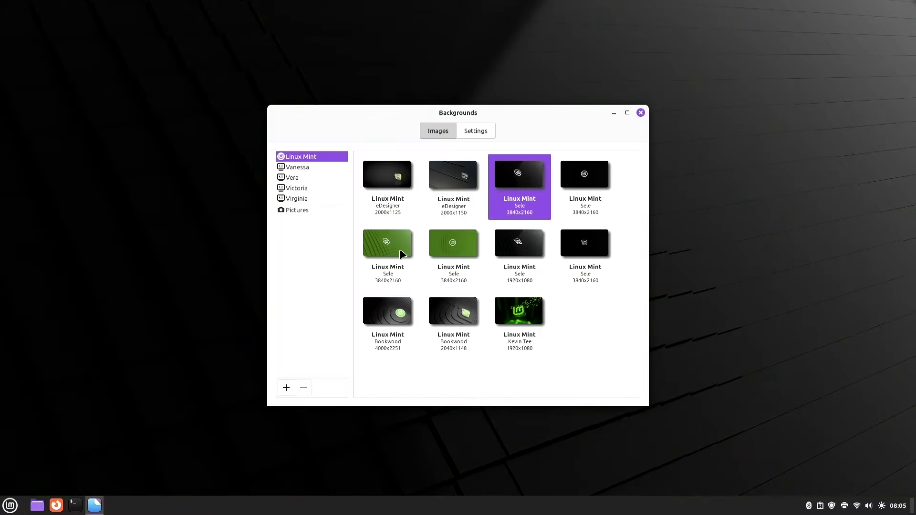
{"action": "left_click", "coordinate": [641, 113]}
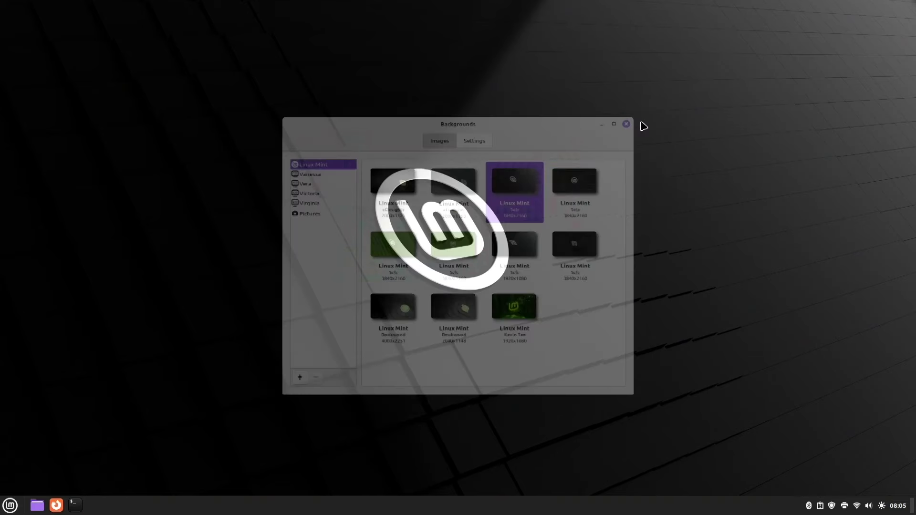
Set the theme accent colour to the blue-and-yellow option in Themes.
{"action": "key", "text": "super"}
{"action": "key", "text": "Escape"}
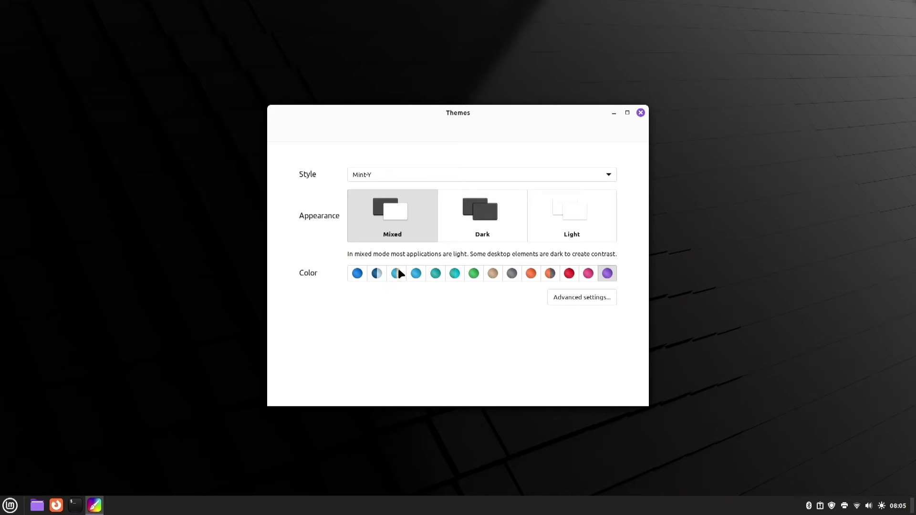
{"action": "left_click", "coordinate": [397, 271]}
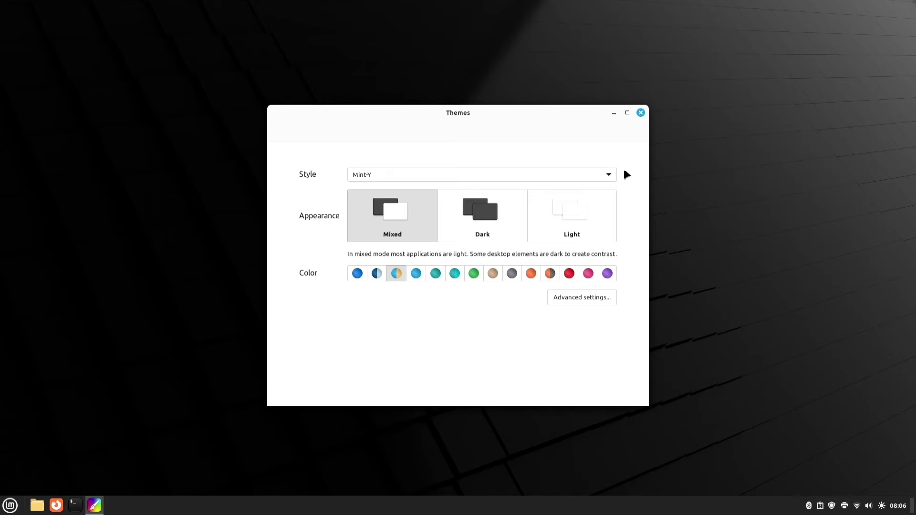
{"action": "left_click", "coordinate": [641, 113]}
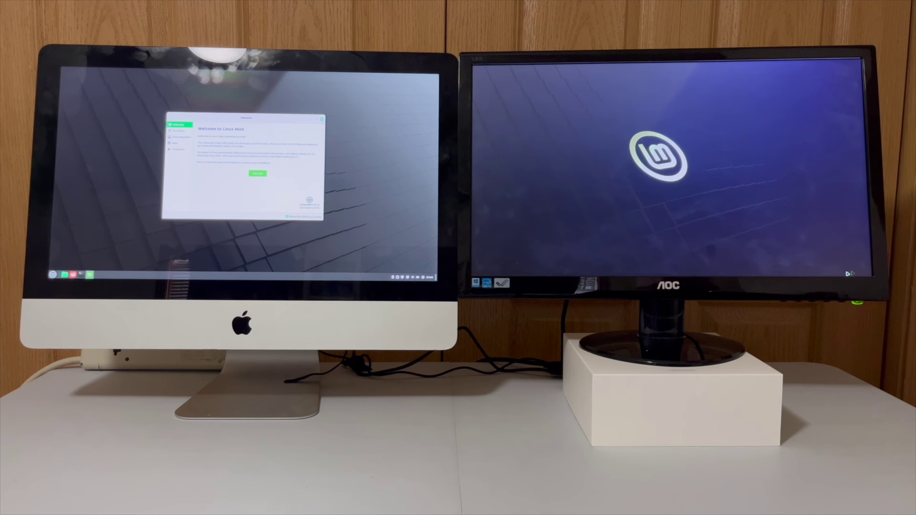
Drag the Welcome window onto the second monitor and back to the built-in screen.
{"action": "mouse_move", "coordinate": [265, 119]}
{"action": "left_mouse_down"}
{"action": "mouse_move", "coordinate": [651, 117]}
{"action": "mouse_move", "coordinate": [217, 119]}
{"action": "mouse_move", "coordinate": [684, 128]}
{"action": "mouse_move", "coordinate": [59, 119]}
{"action": "mouse_move", "coordinate": [864, 124]}
{"action": "mouse_move", "coordinate": [363, 136]}
{"action": "mouse_move", "coordinate": [251, 119]}
{"action": "left_mouse_up"}
Open Display Settings from the desktop menu, make the GSV 22" monitor primary, and apply.
{"action": "right_click", "coordinate": [554, 160]}
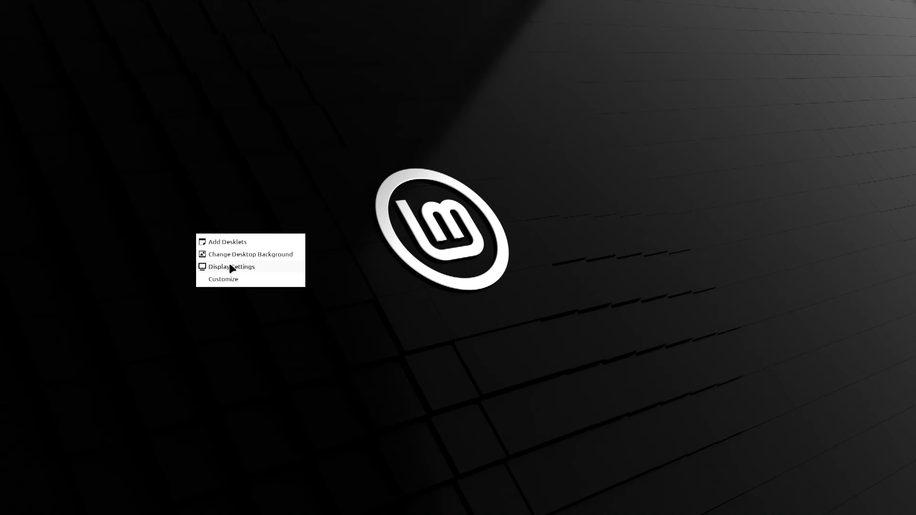
{"action": "left_click", "coordinate": [231, 265]}
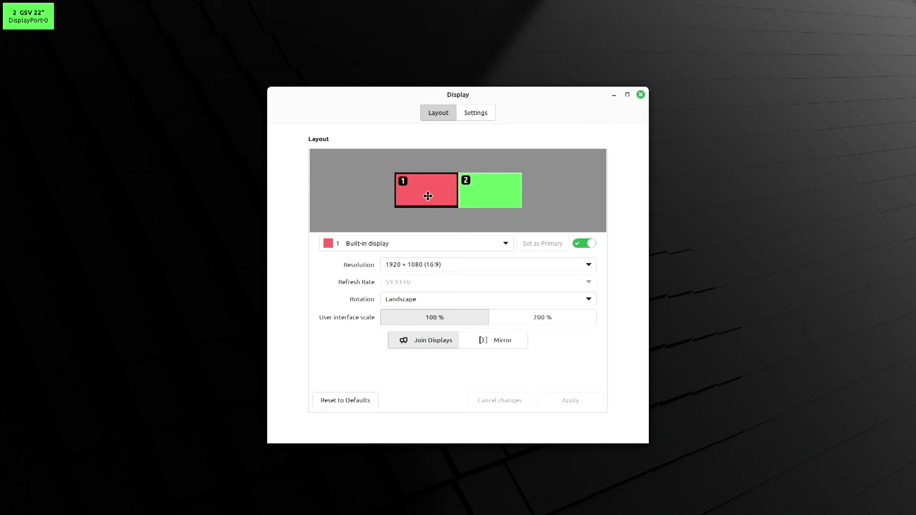
{"action": "left_click", "coordinate": [475, 196]}
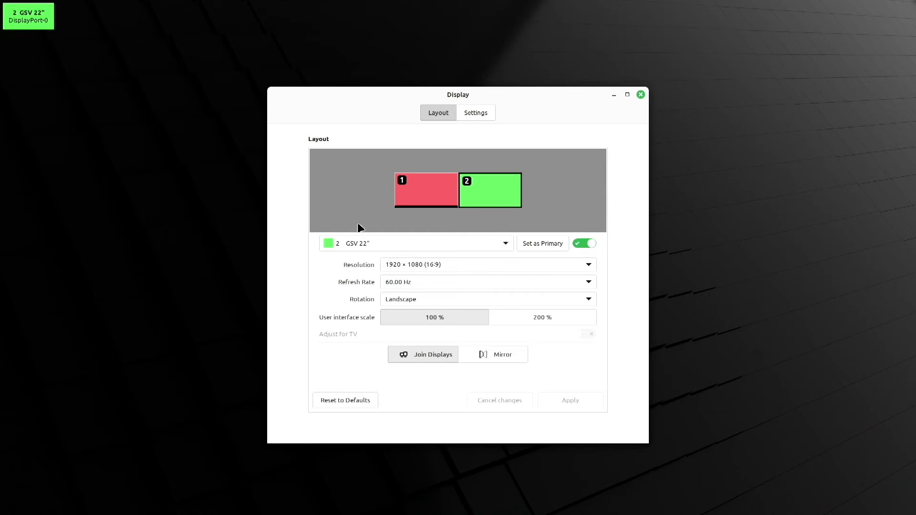
{"action": "left_click", "coordinate": [547, 245]}
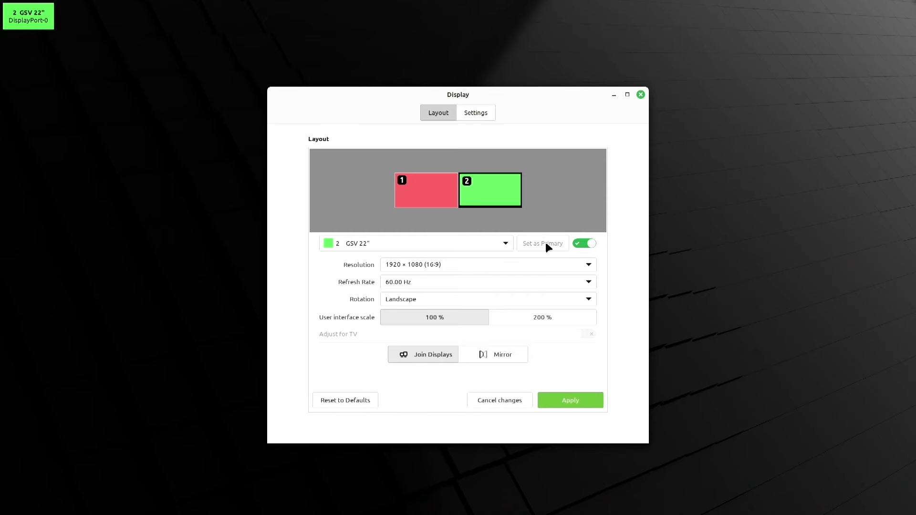
{"action": "left_click", "coordinate": [557, 404]}
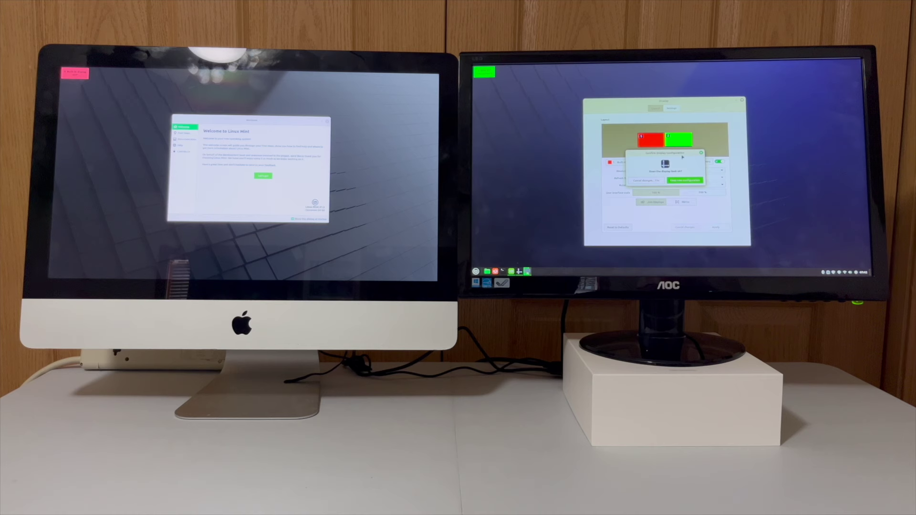
Move the confirmation prompt to the left monitor and cancel the primary-display change.
{"action": "mouse_move", "coordinate": [664, 152]}
{"action": "left_mouse_down"}
{"action": "mouse_move", "coordinate": [167, 157]}
{"action": "mouse_move", "coordinate": [801, 146]}
{"action": "mouse_move", "coordinate": [658, 162]}
{"action": "mouse_move", "coordinate": [143, 163]}
{"action": "mouse_move", "coordinate": [837, 162]}
{"action": "mouse_move", "coordinate": [48, 174]}
{"action": "mouse_move", "coordinate": [675, 165]}
{"action": "left_mouse_up"}
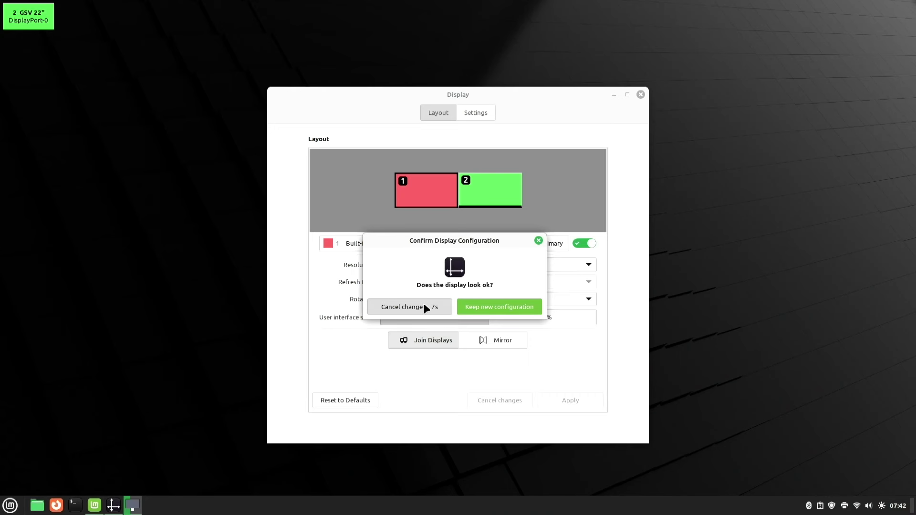
{"action": "left_click", "coordinate": [423, 302]}
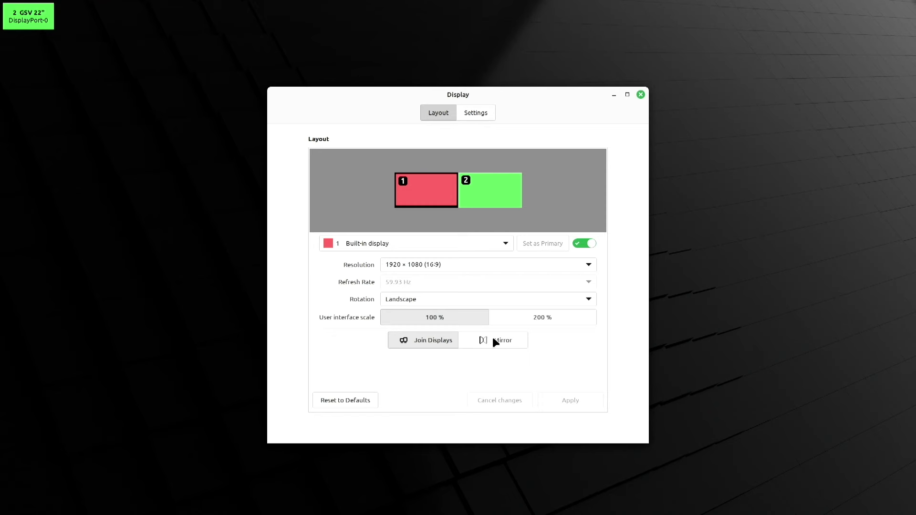
Apply mirrored displays, then cancel at the confirmation prompt to restore joined displays.
{"action": "left_click", "coordinate": [494, 338]}
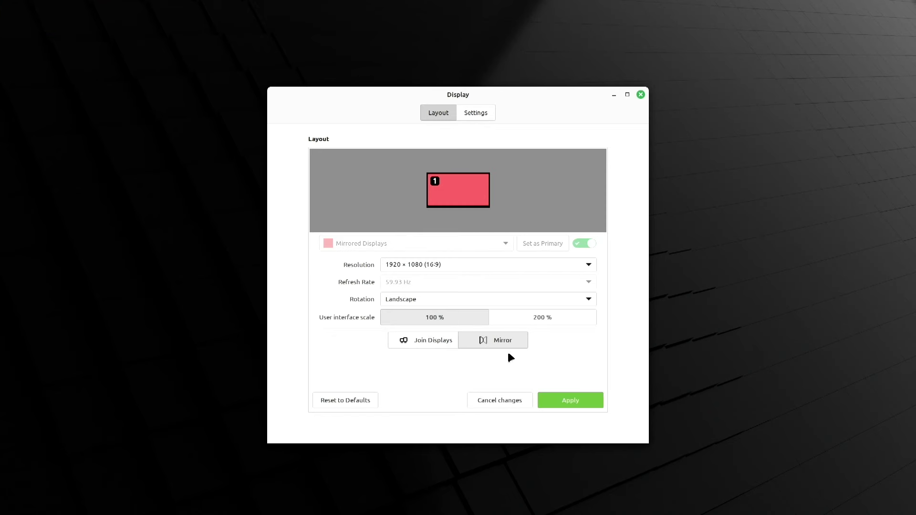
{"action": "left_click", "coordinate": [565, 396]}
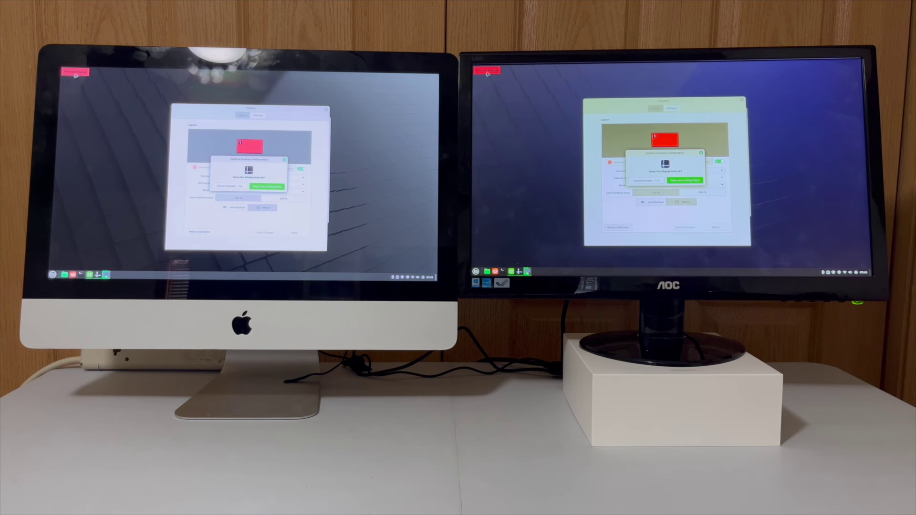
{"action": "mouse_move", "coordinate": [268, 161]}
{"action": "left_mouse_down"}
{"action": "mouse_move", "coordinate": [67, 149]}
{"action": "mouse_move", "coordinate": [375, 148]}
{"action": "mouse_move", "coordinate": [79, 146]}
{"action": "mouse_move", "coordinate": [264, 166]}
{"action": "left_mouse_up"}
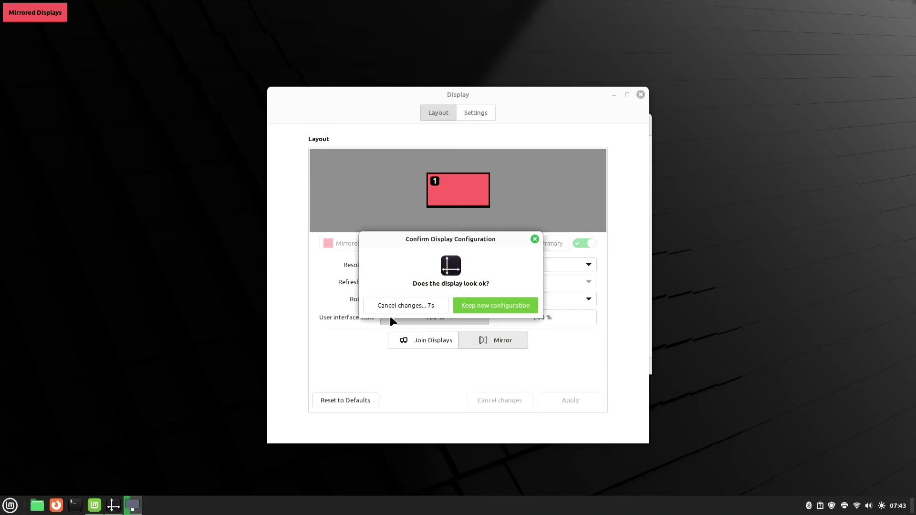
{"action": "left_click", "coordinate": [391, 306]}
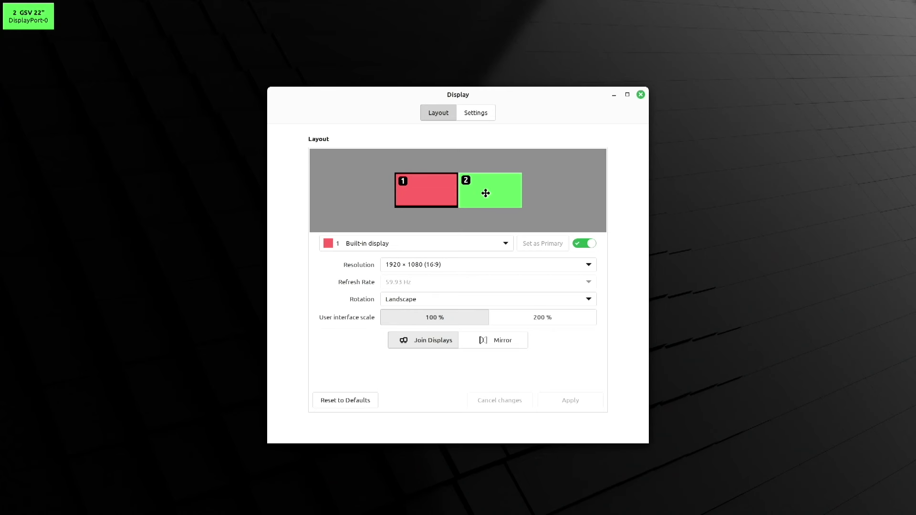
Move display 2 (GSV 22") left of display 1 in the Layout preview and apply it.
{"action": "left_click_drag", "start_coordinate": [486, 192], "coordinate": [369, 195]}
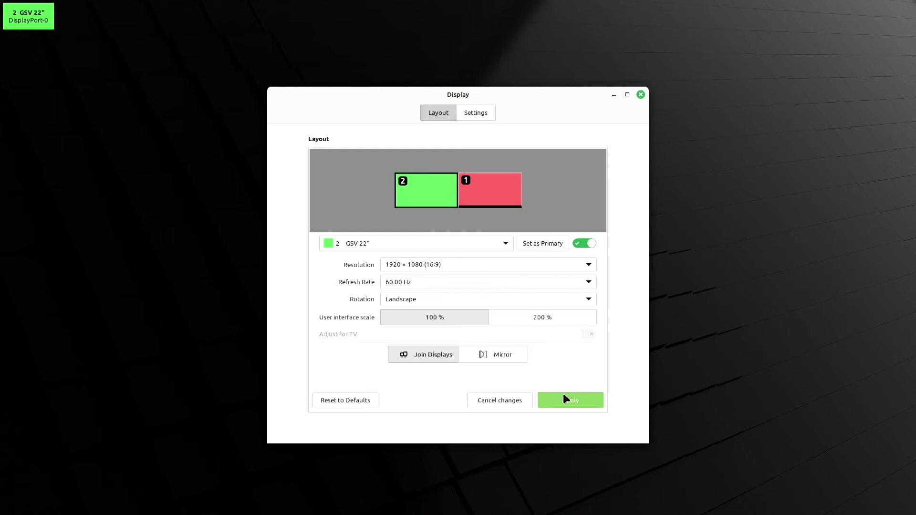
{"action": "left_click", "coordinate": [566, 399]}
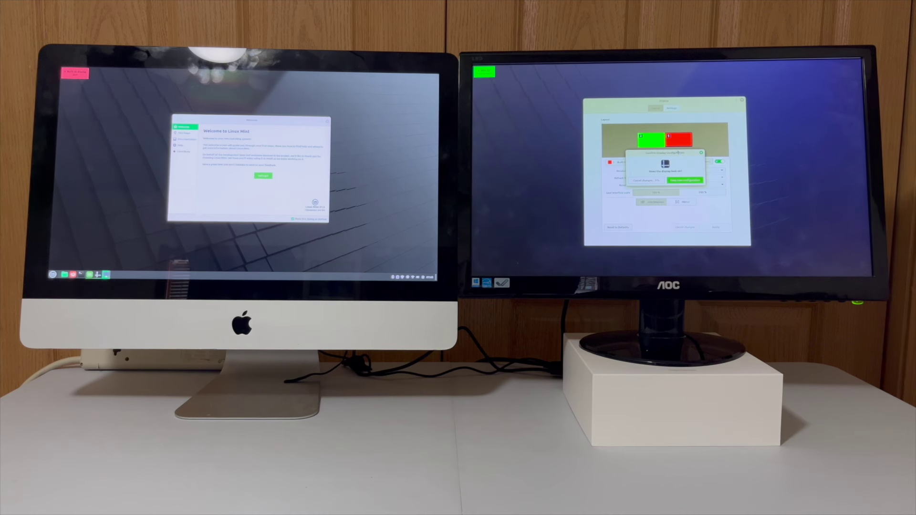
{"action": "mouse_move", "coordinate": [679, 153]}
{"action": "left_mouse_down"}
{"action": "mouse_move", "coordinate": [473, 158]}
{"action": "mouse_move", "coordinate": [840, 155]}
{"action": "mouse_move", "coordinate": [139, 157]}
{"action": "mouse_move", "coordinate": [432, 168]}
{"action": "mouse_move", "coordinate": [324, 174]}
{"action": "mouse_move", "coordinate": [844, 148]}
{"action": "mouse_move", "coordinate": [673, 156]}
{"action": "left_mouse_up"}
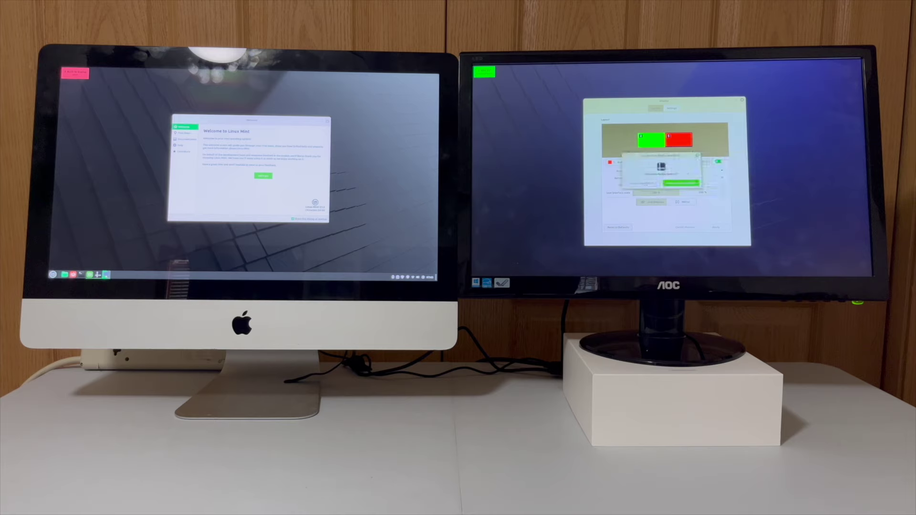